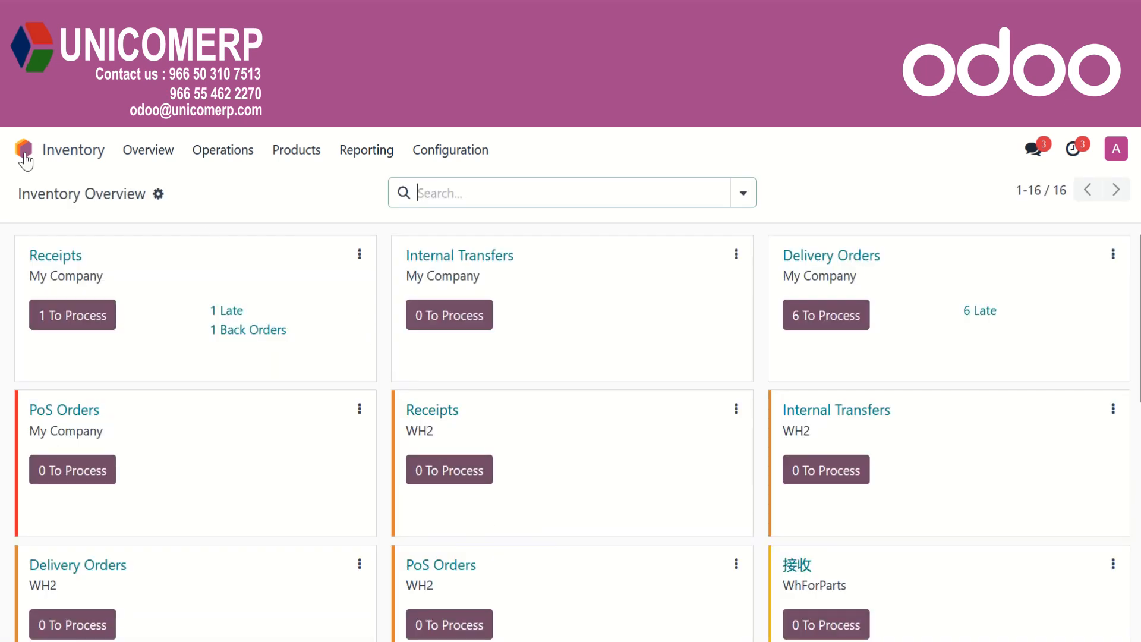
Step: Start a new product category in Inventory and name it Vehicles
left_click(472, 157)
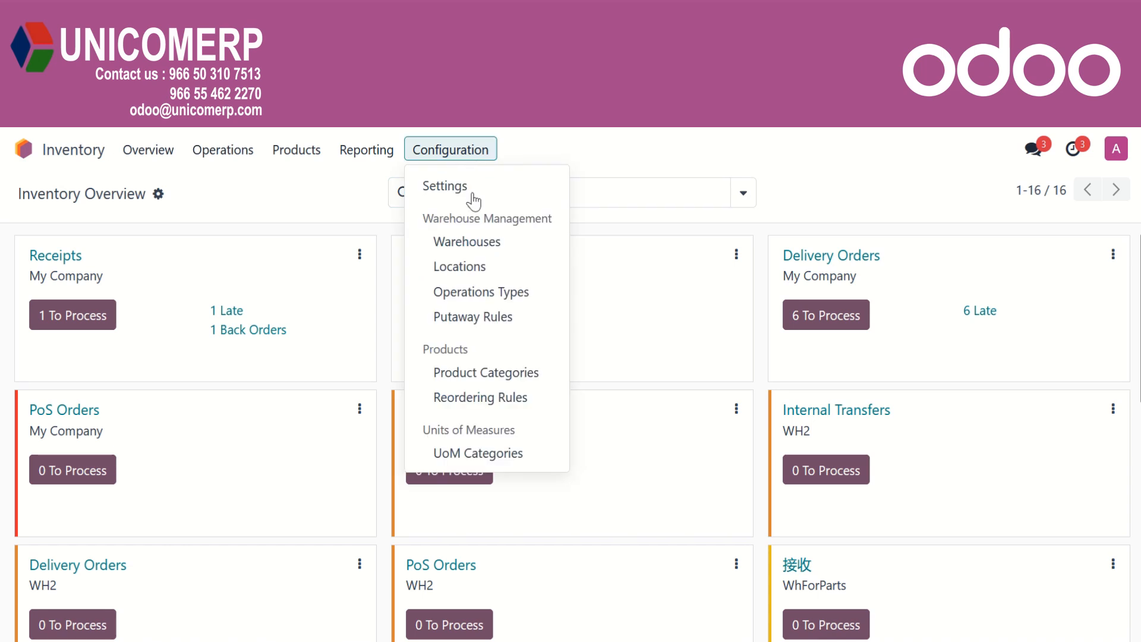
left_click(477, 374)
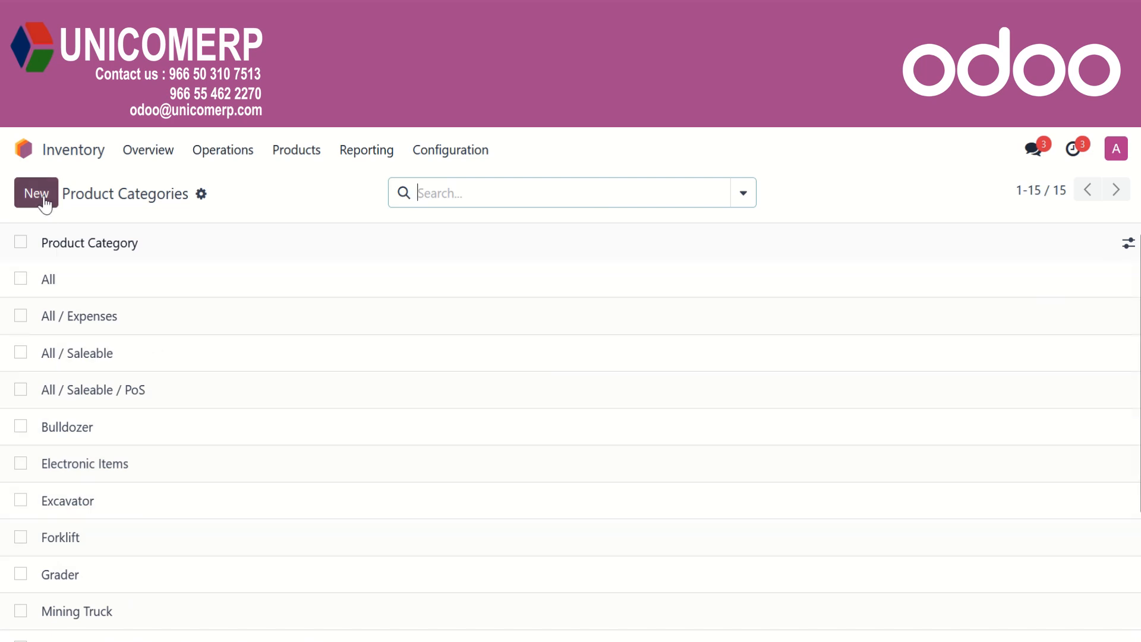
left_click(44, 199)
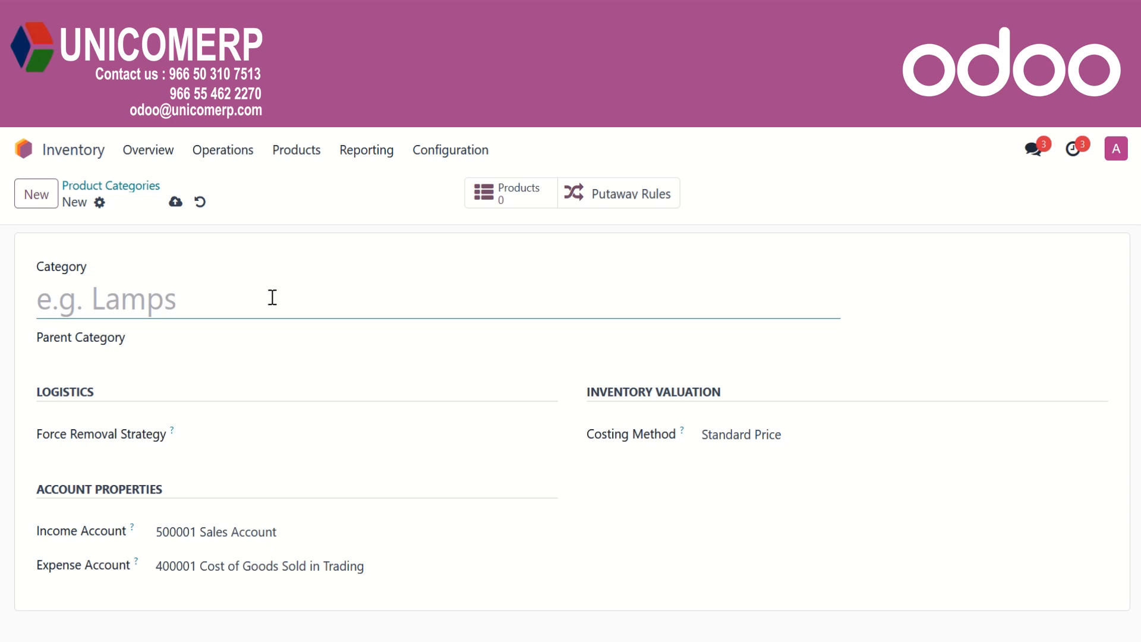
type("Vehicles")
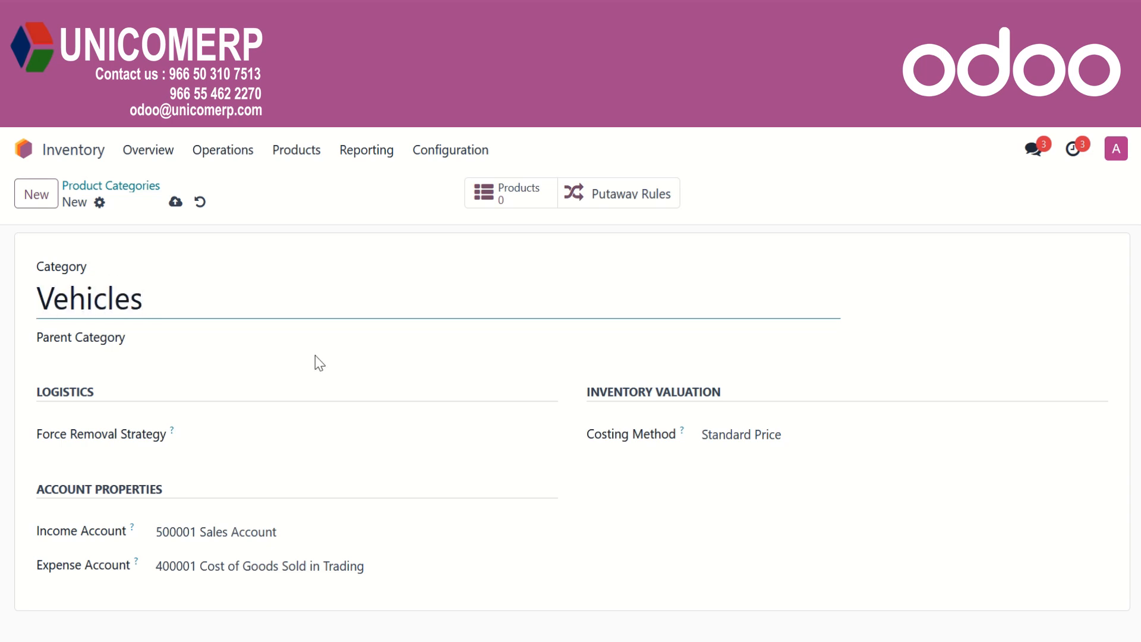
Step: Review the parent category, removal strategy and costing method choices for the Vehicles category, keep Standard Price costing, and save it
left_click(277, 346)
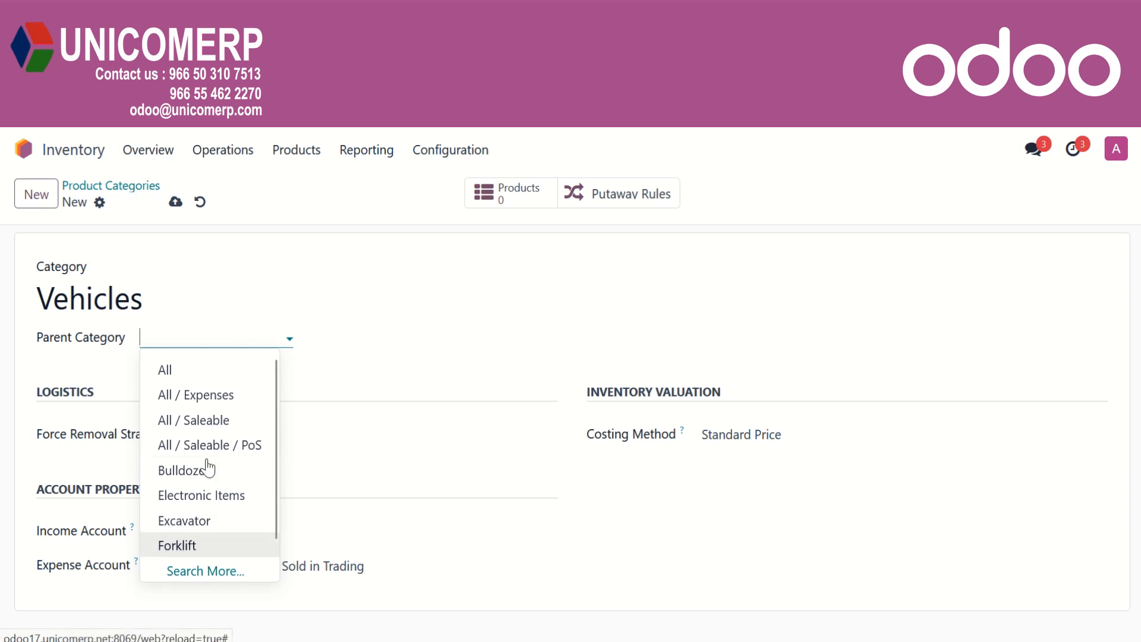
left_click(325, 364)
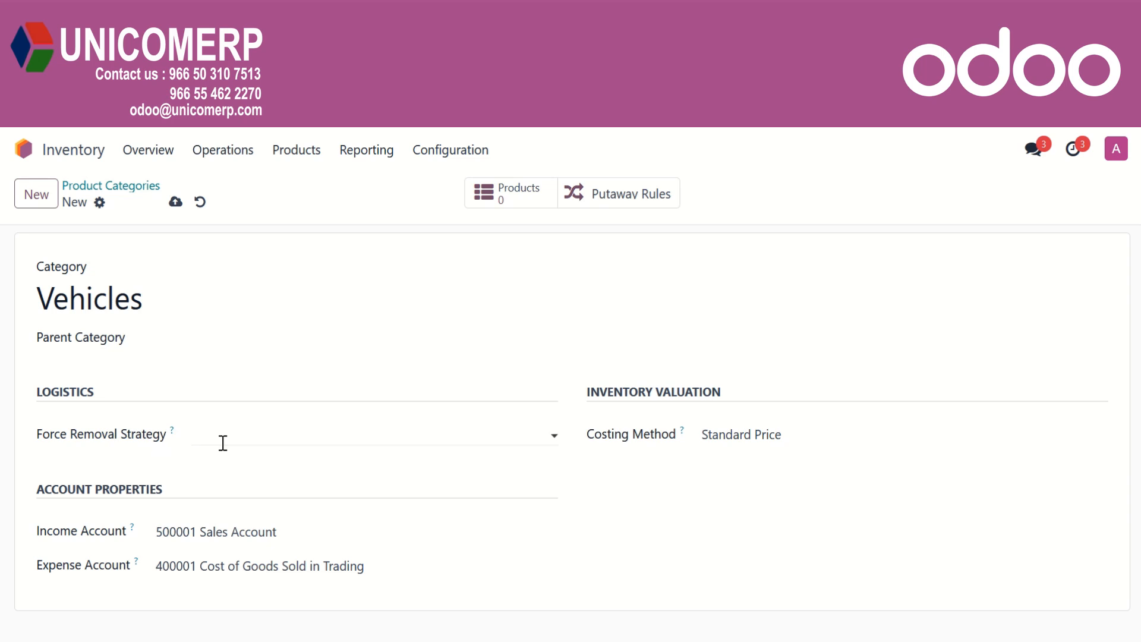
left_click(321, 440)
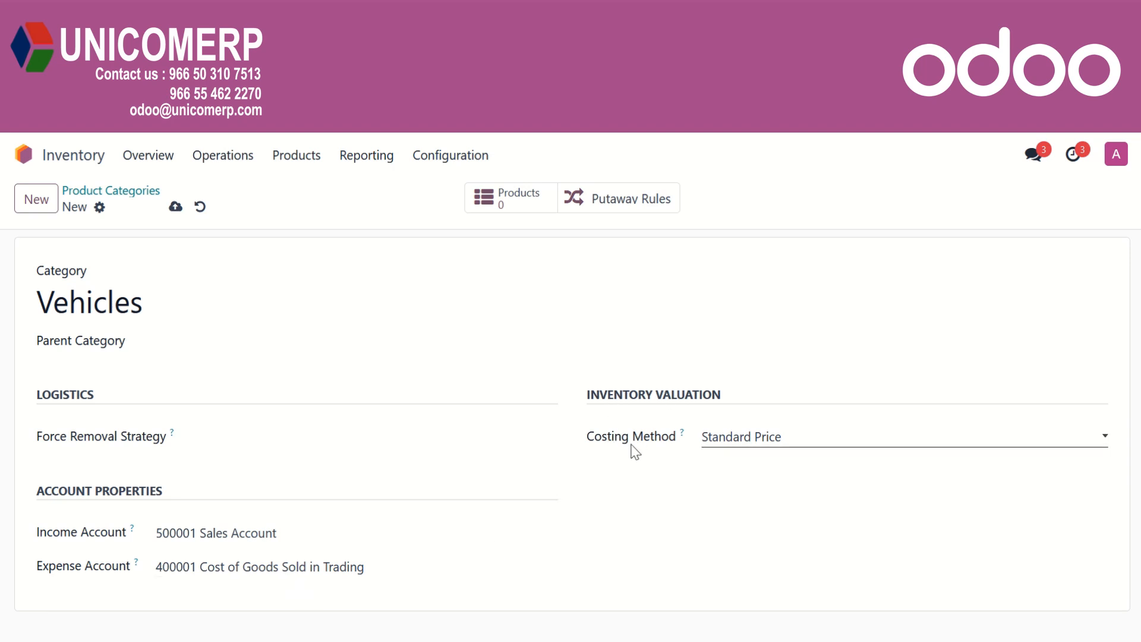
left_click(786, 438)
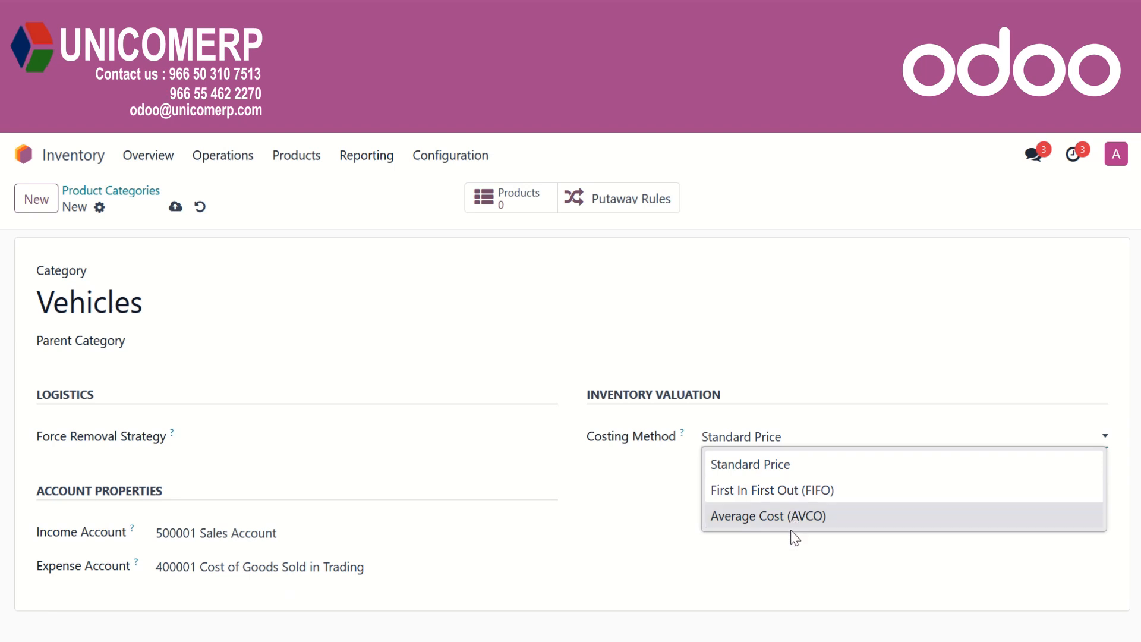
left_click(792, 545)
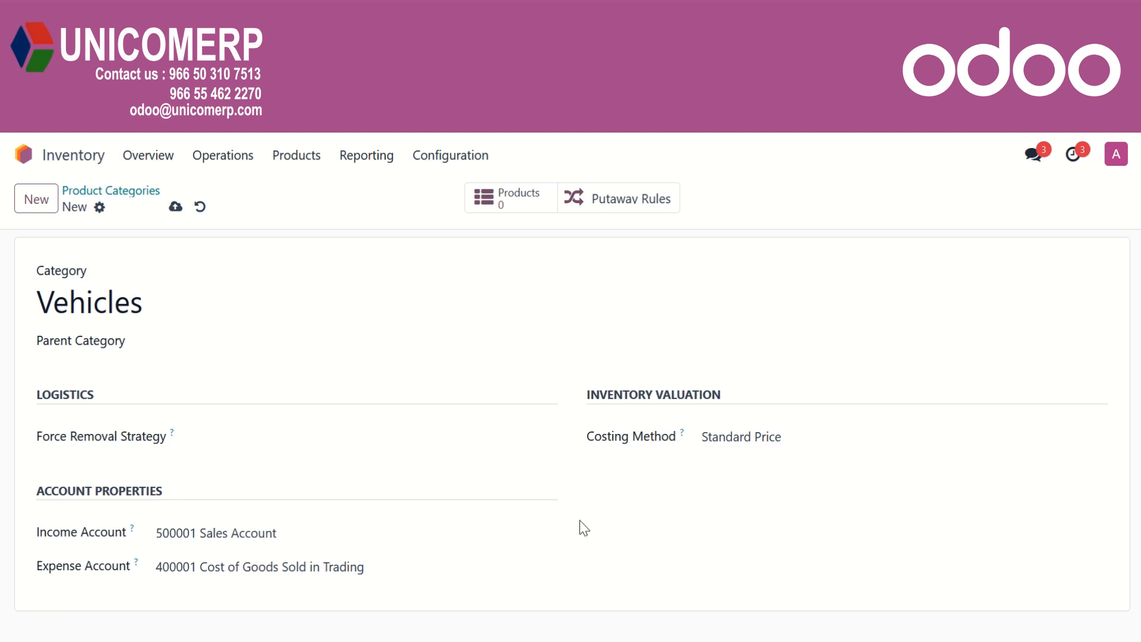
left_click(175, 207)
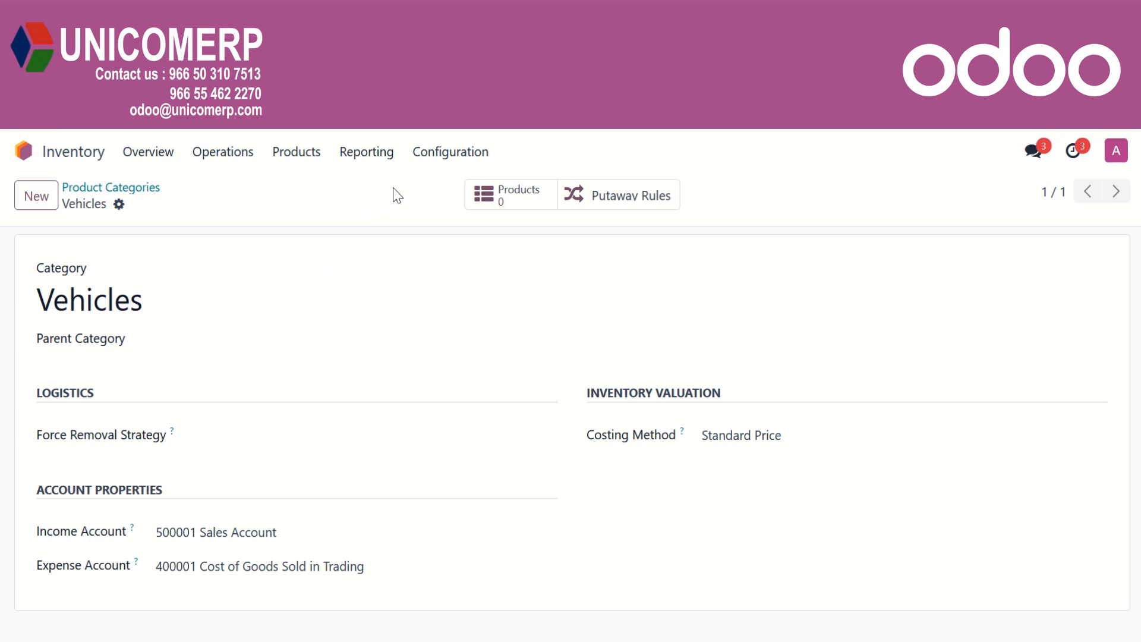
Step: Add a new unit of measure named Box of 5 to the Unit category of the units of measure
left_click(441, 156)
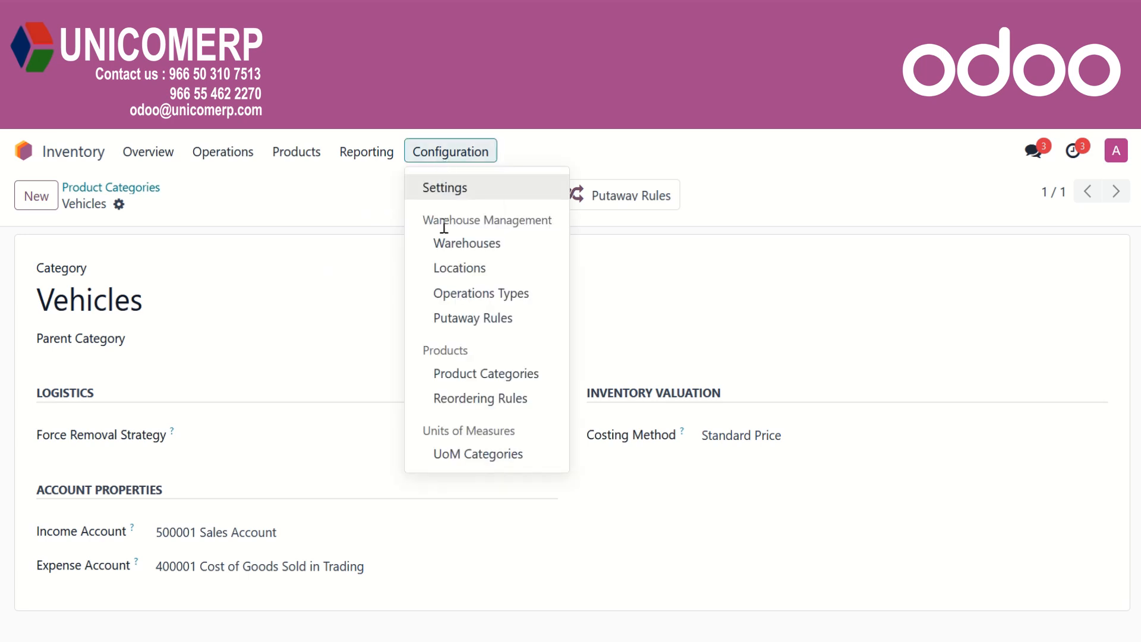
left_click(459, 466)
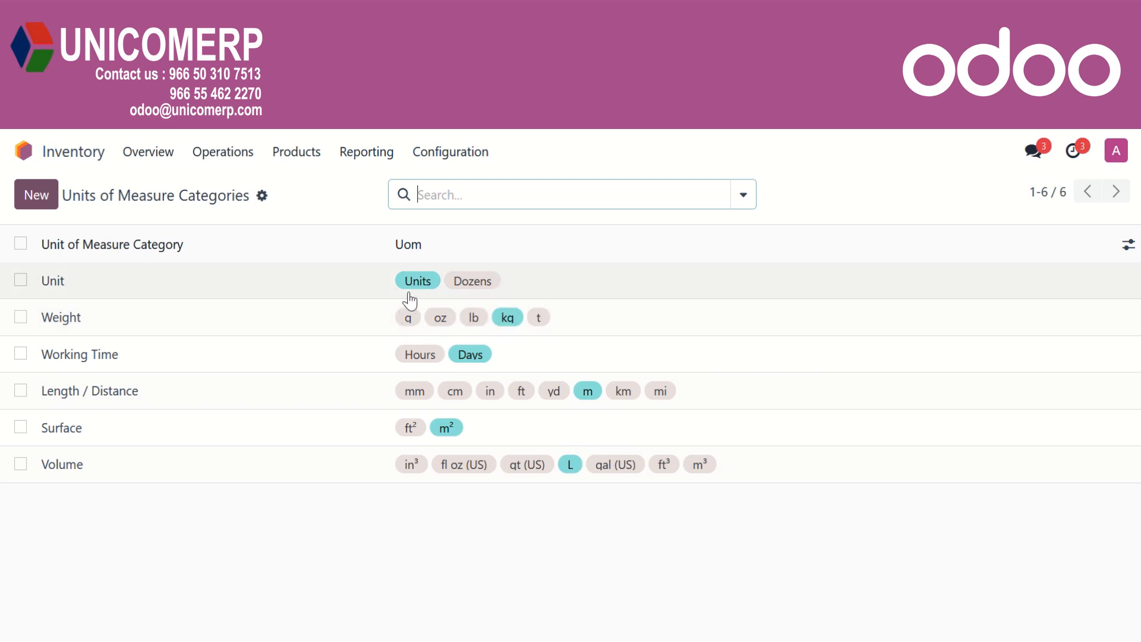
left_click(364, 291)
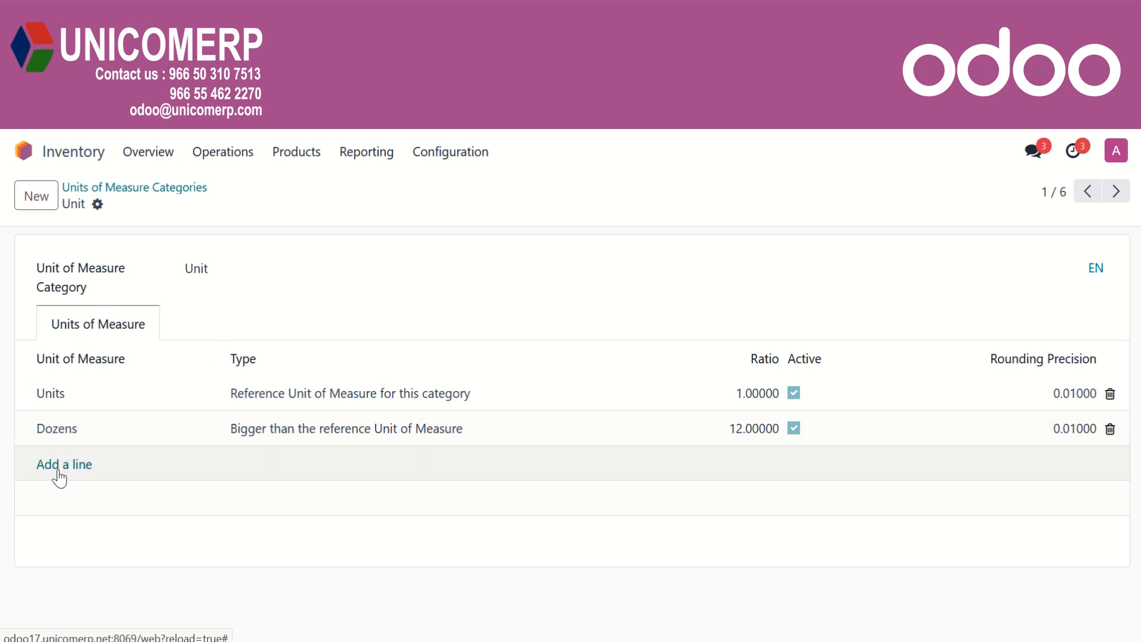
left_click(60, 469)
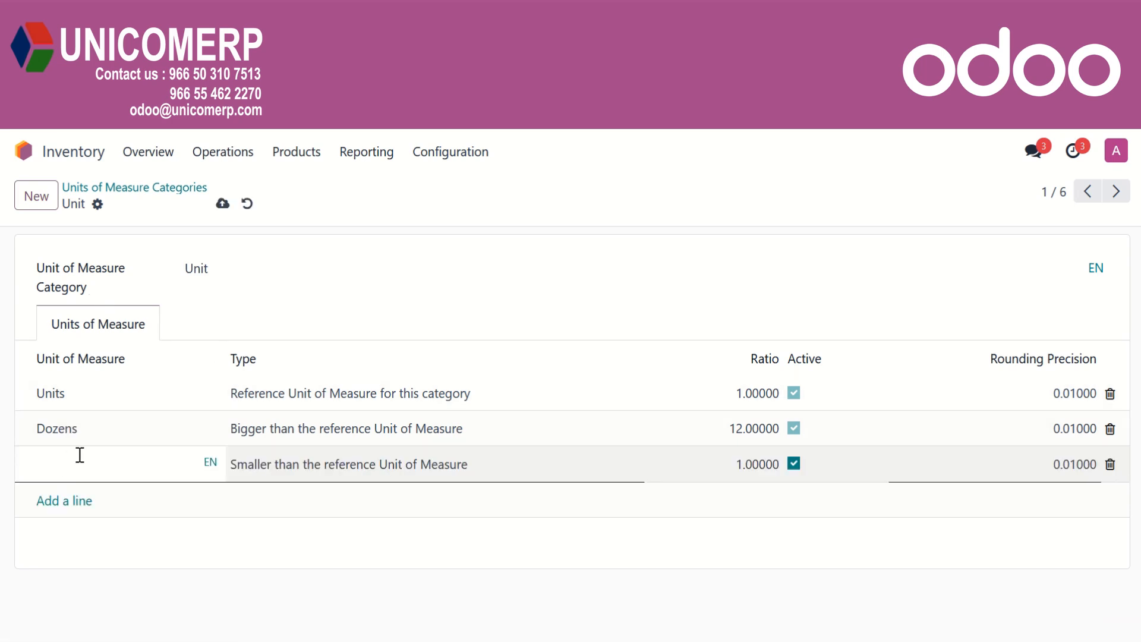
type("Box of 5")
Step: Make Box of 5 bigger than the reference unit of measure with a ratio of 5, and save the category
left_click(383, 473)
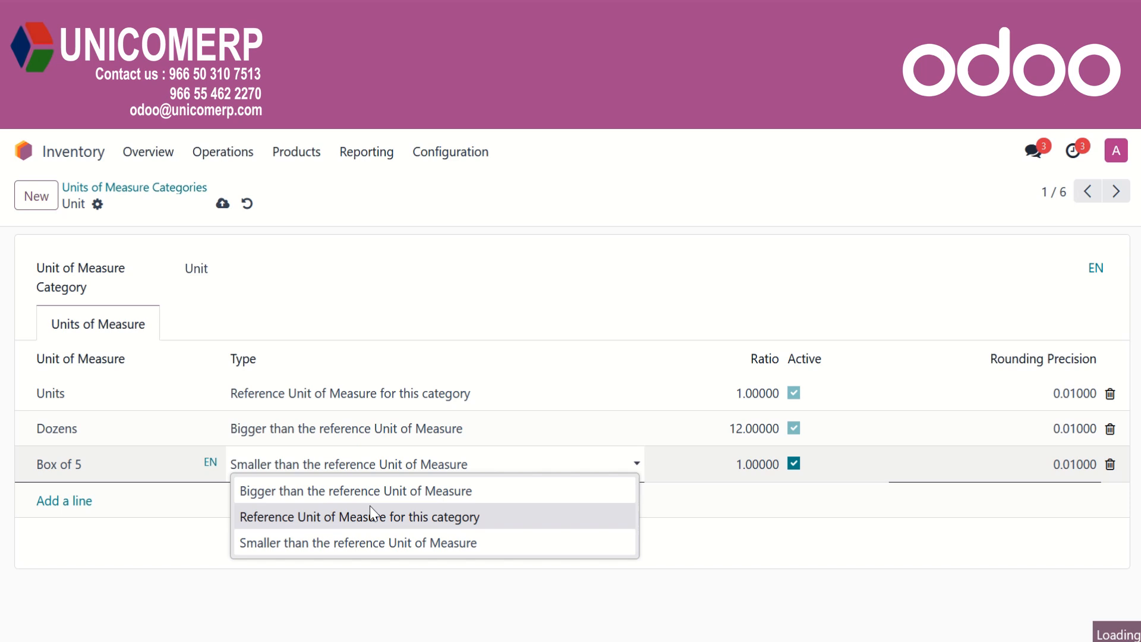
left_click(376, 494)
left_click(729, 467)
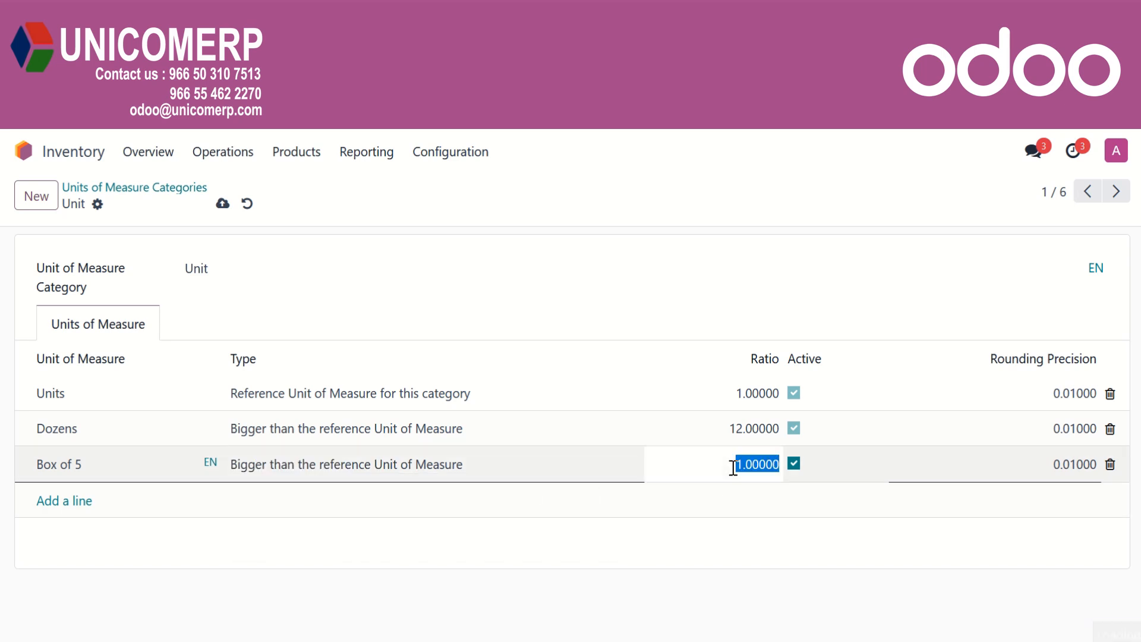
type("5")
left_click(710, 526)
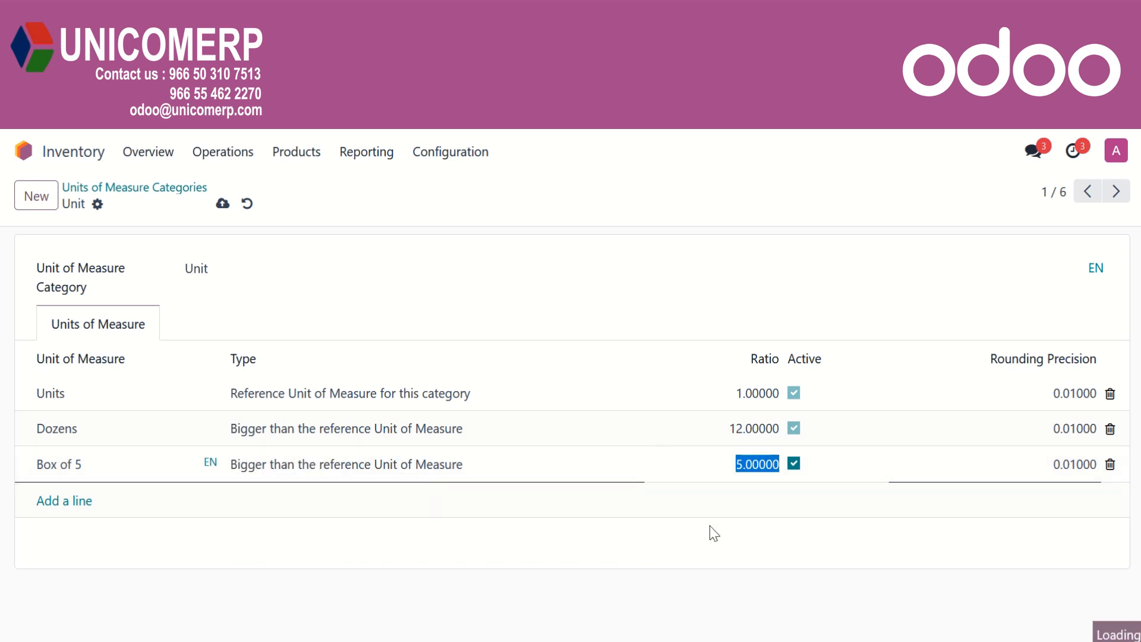
left_click(223, 202)
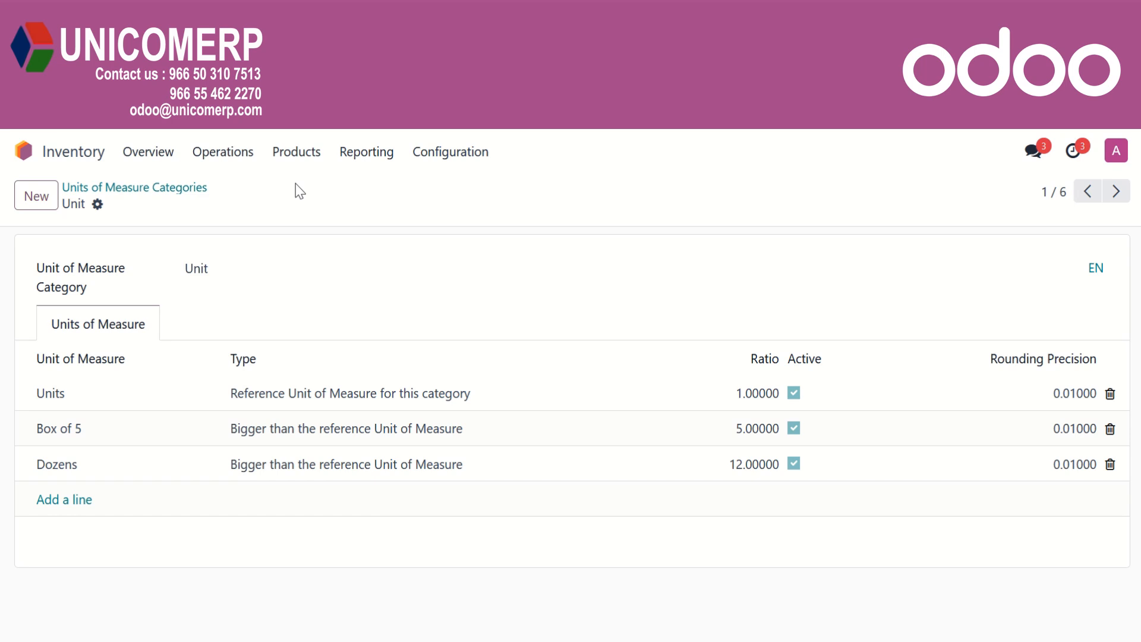
Step: Start a new inventory product and name it Truck
left_click(311, 158)
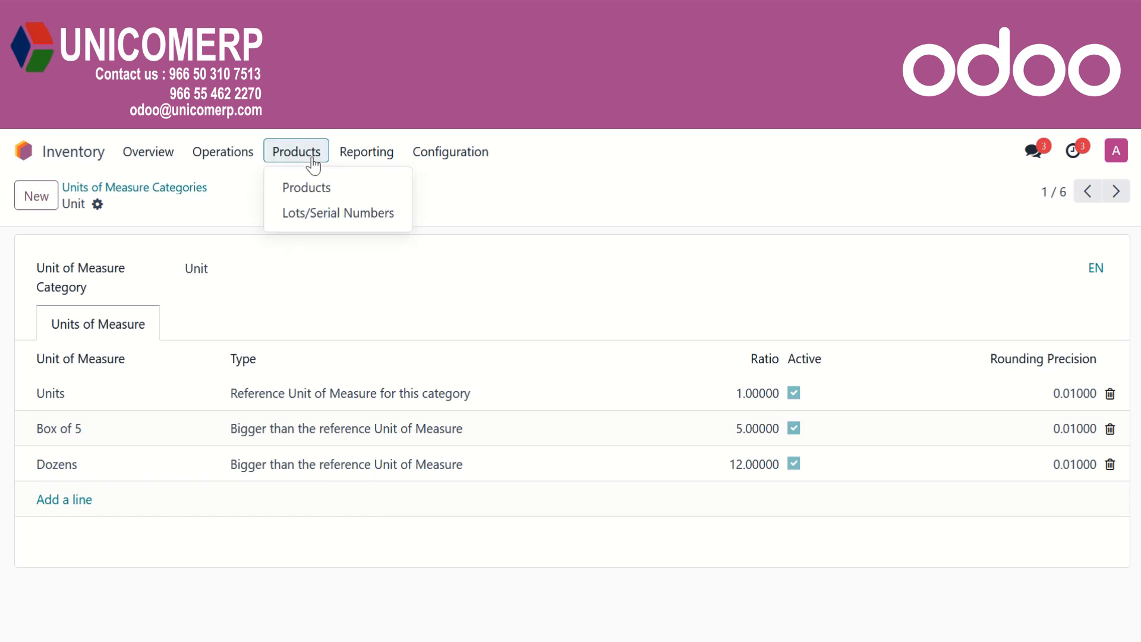
left_click(309, 187)
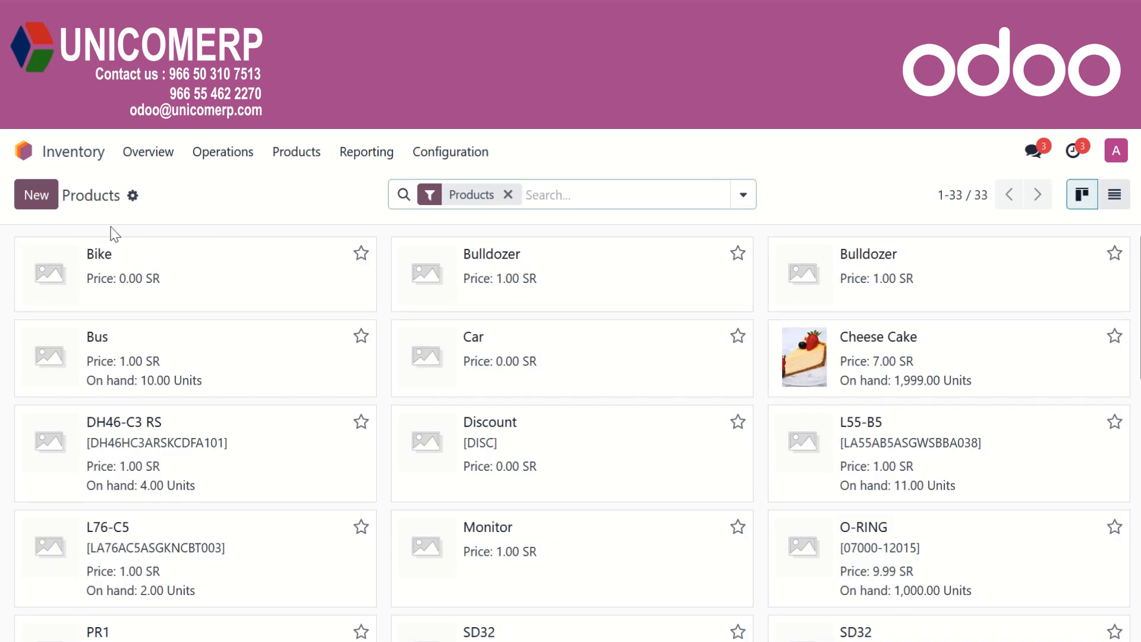
left_click(37, 198)
left_click(37, 199)
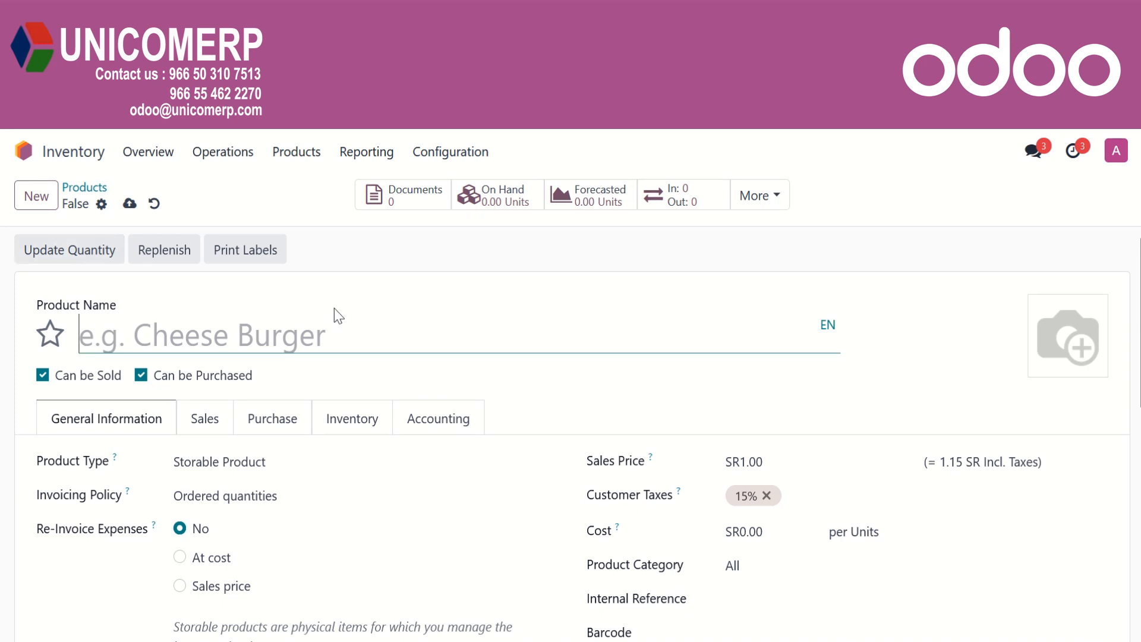
type("ruck")
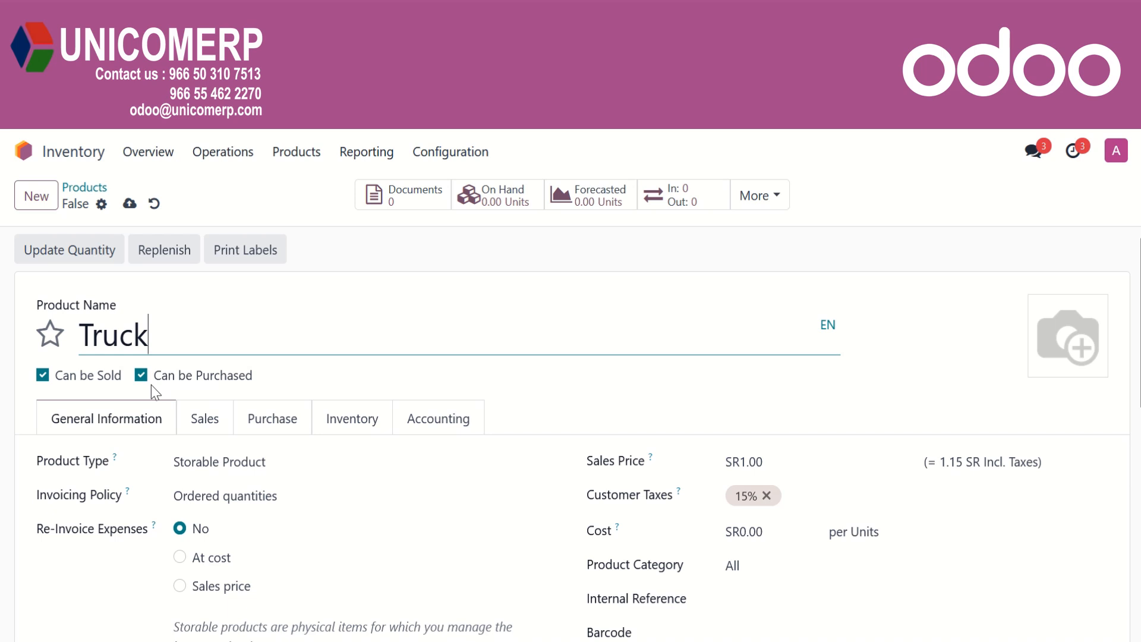
Step: Examine the available product types, invoicing policies, units of measure and purchase units for the Truck product
scroll(167, 385, "down", 2)
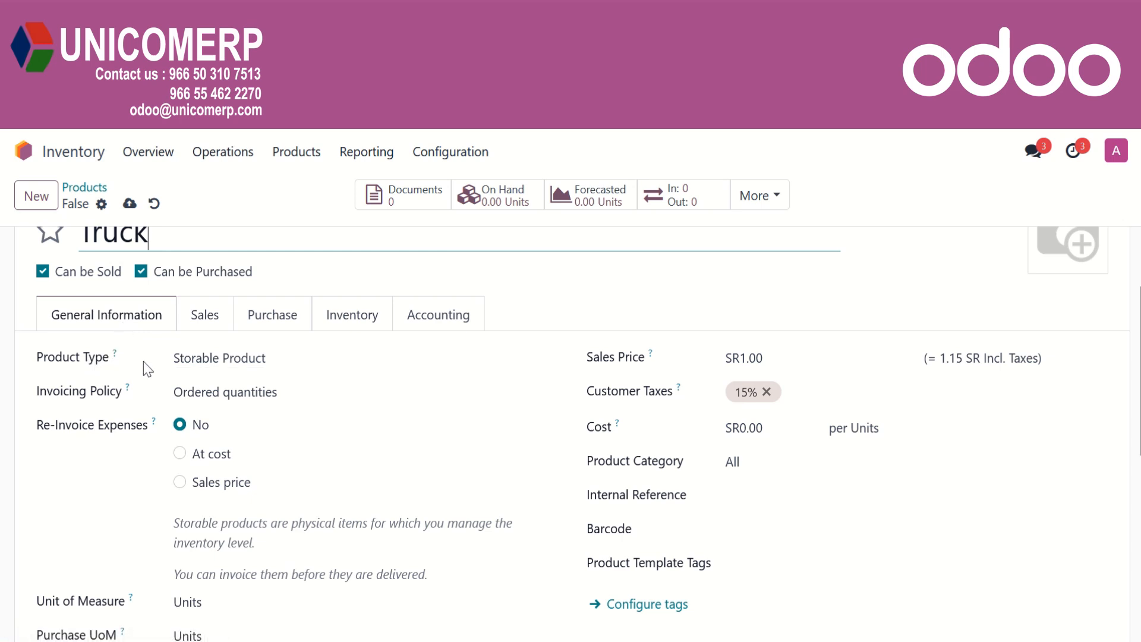
left_click(244, 361)
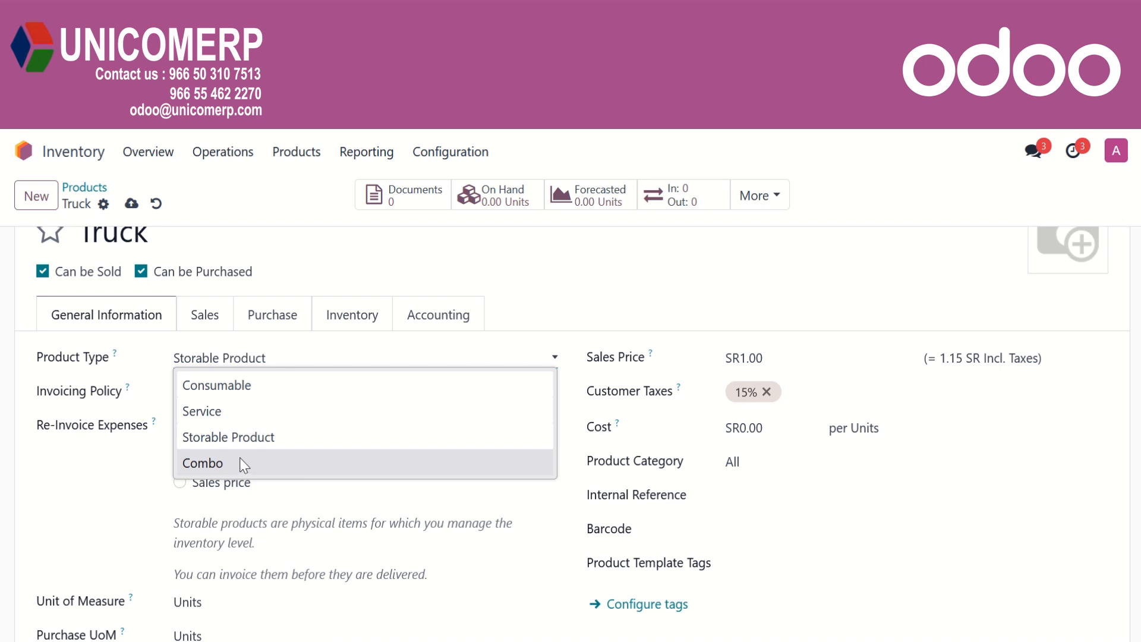
left_click(134, 466)
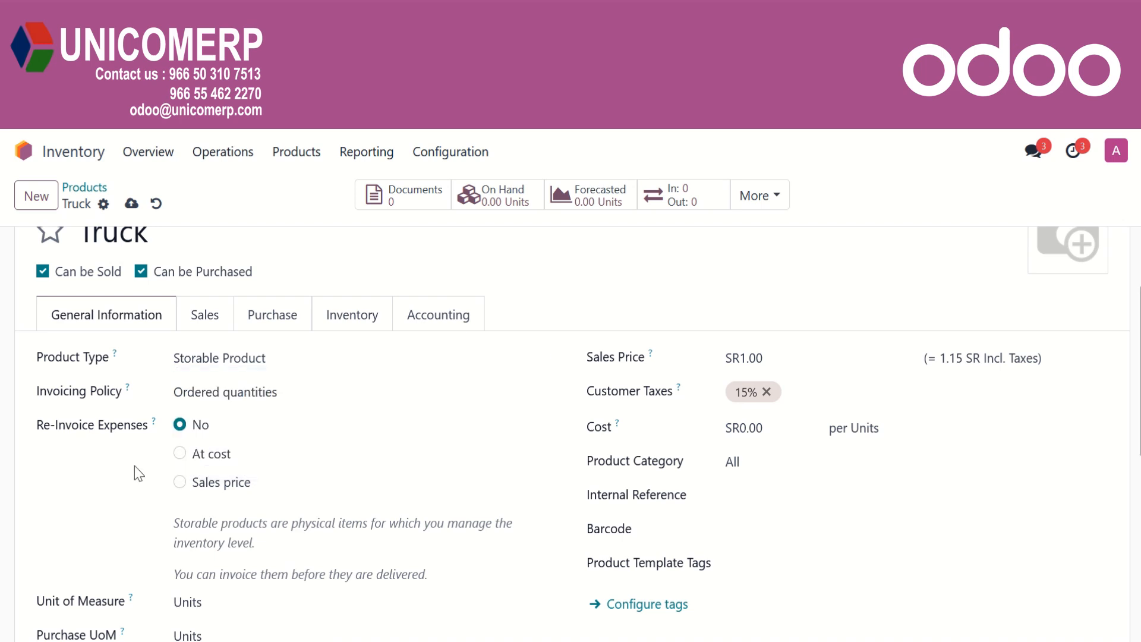
left_click(234, 397)
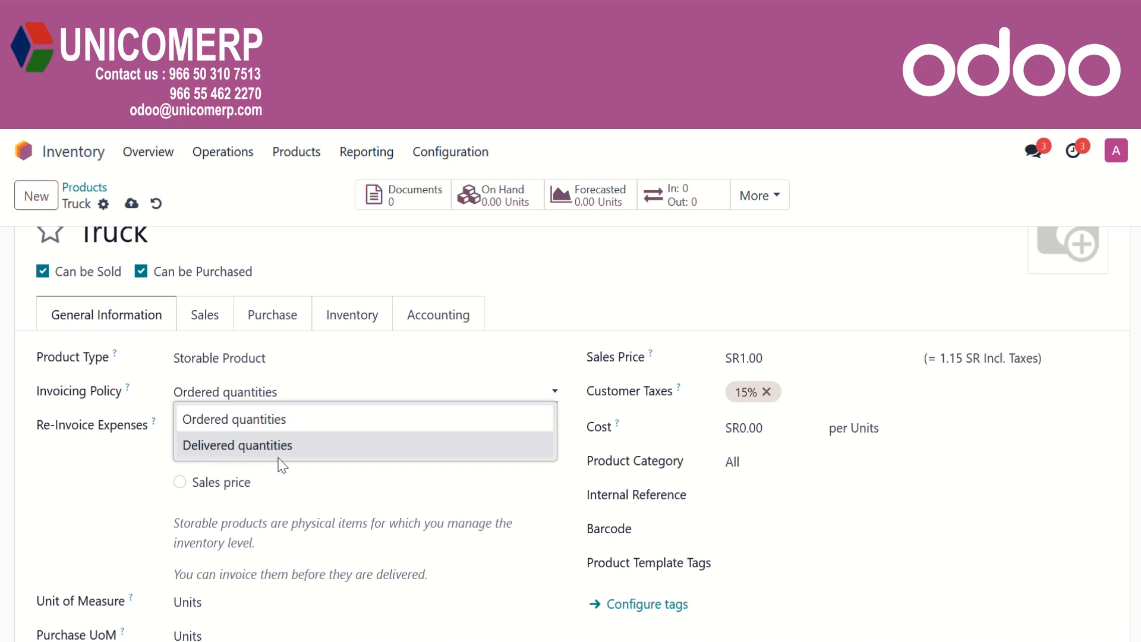
left_click(153, 461)
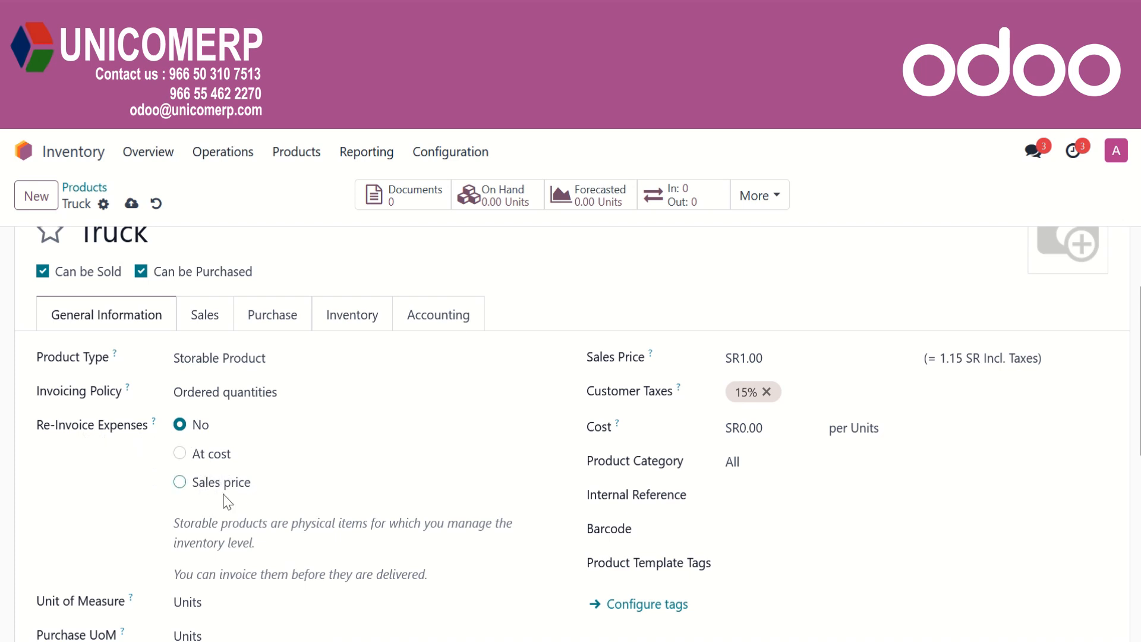
scroll(225, 505, "down", 2)
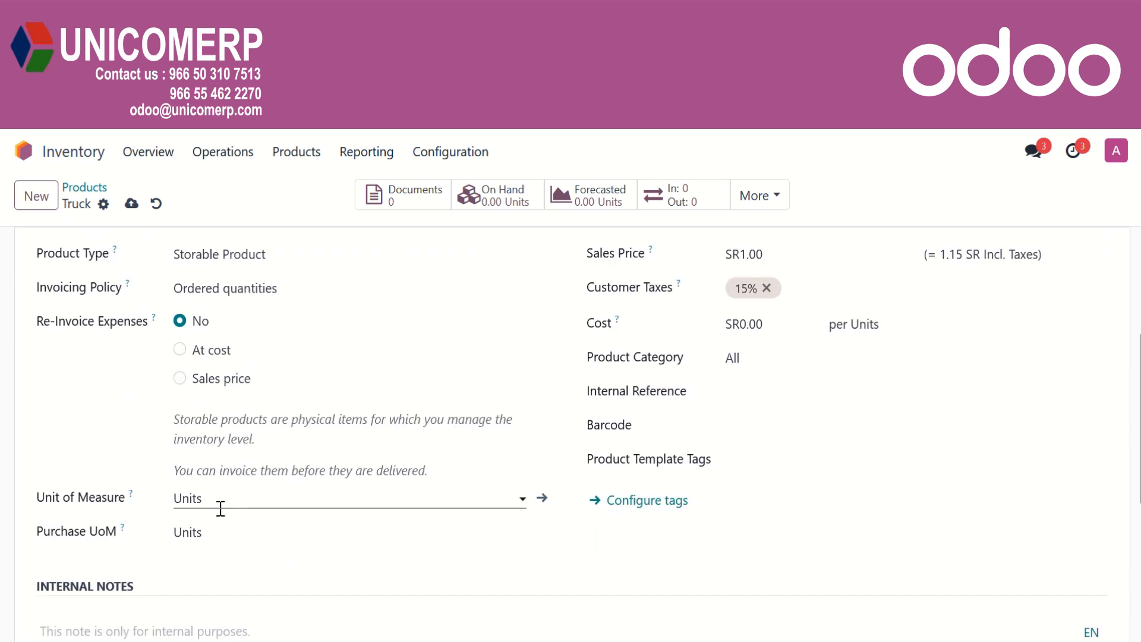
left_click(231, 505)
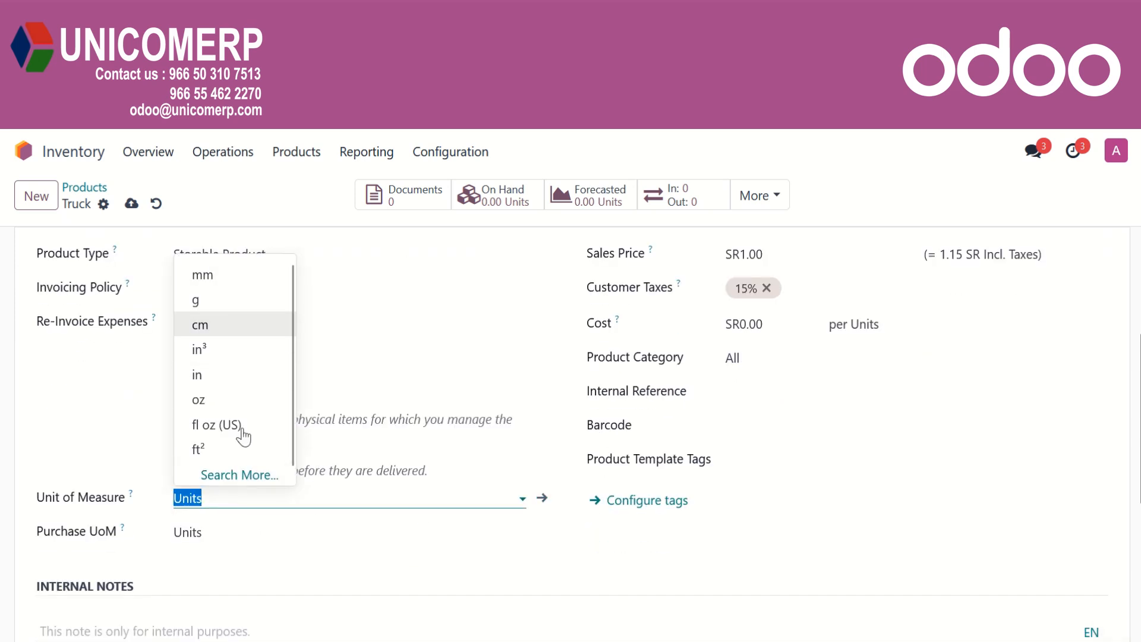
left_click(210, 539)
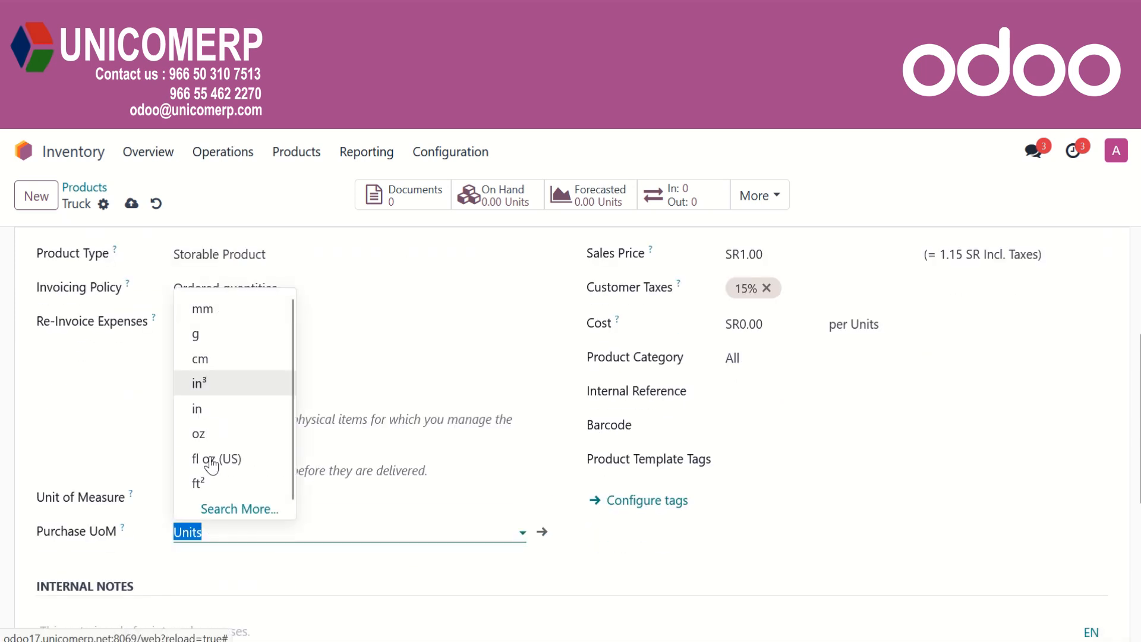
left_click(255, 571)
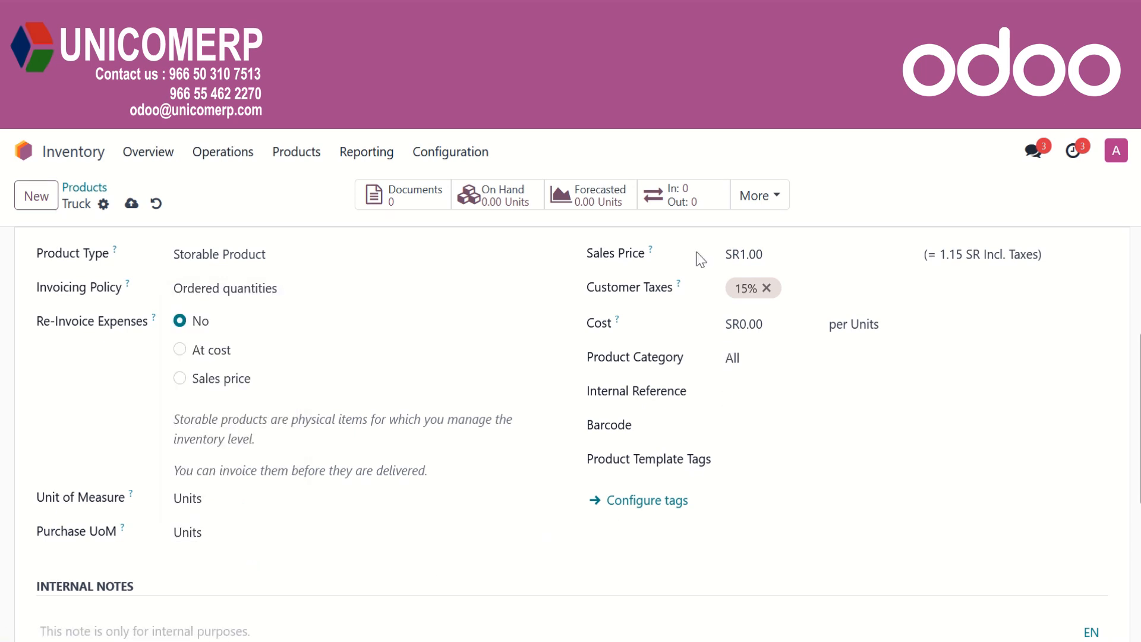
Step: Set the Truck's sales price to 1,500 SR and its cost to 1,200 SR
left_click(779, 254)
type("1,500")
left_click(878, 285)
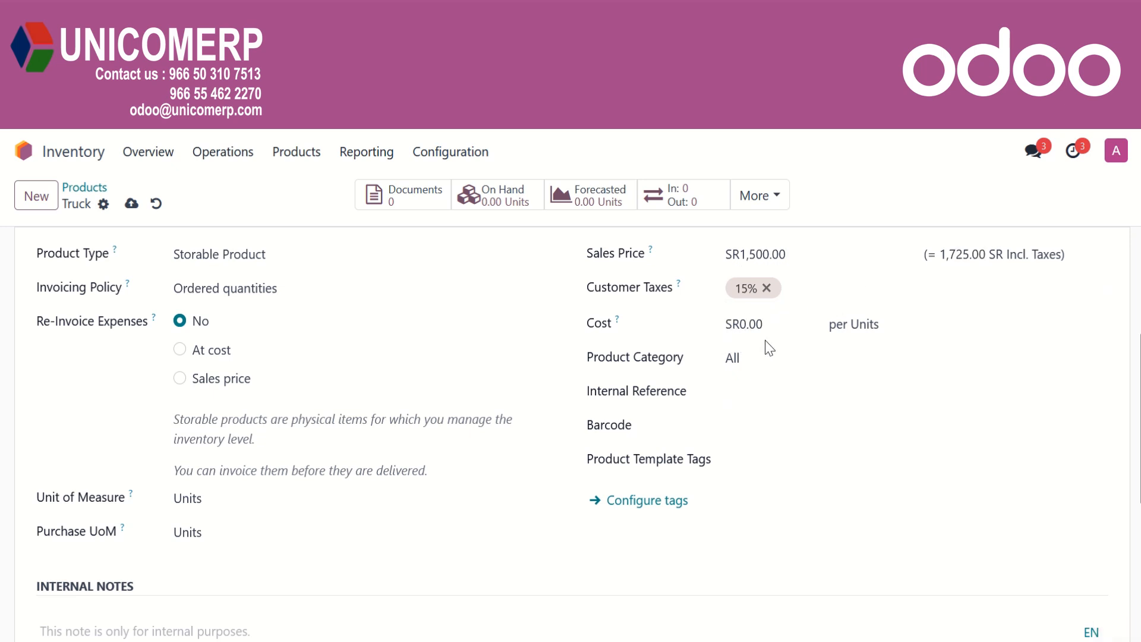
left_click(768, 325)
type("1200")
Step: Assign the Truck product to the Vehicles product category
left_click(796, 353)
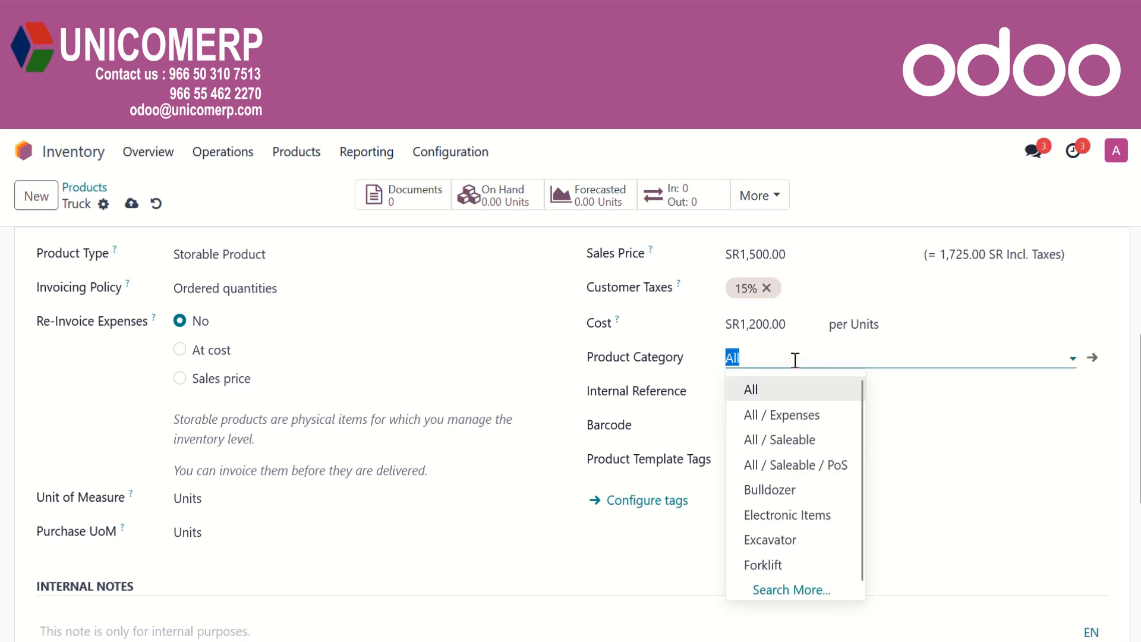
type("veh")
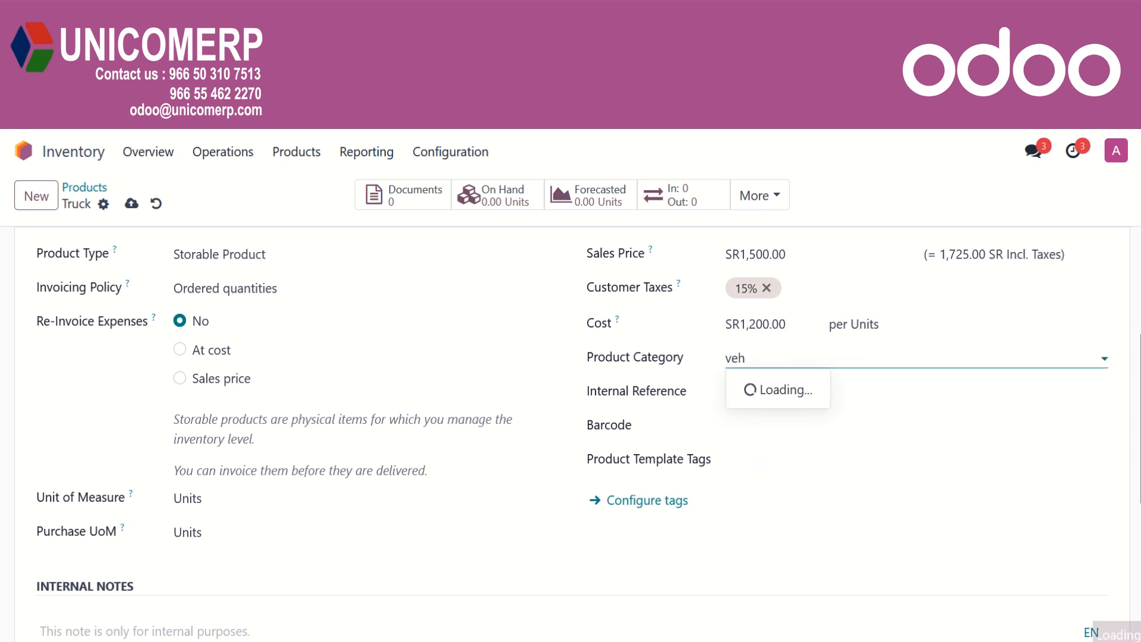
left_click(773, 414)
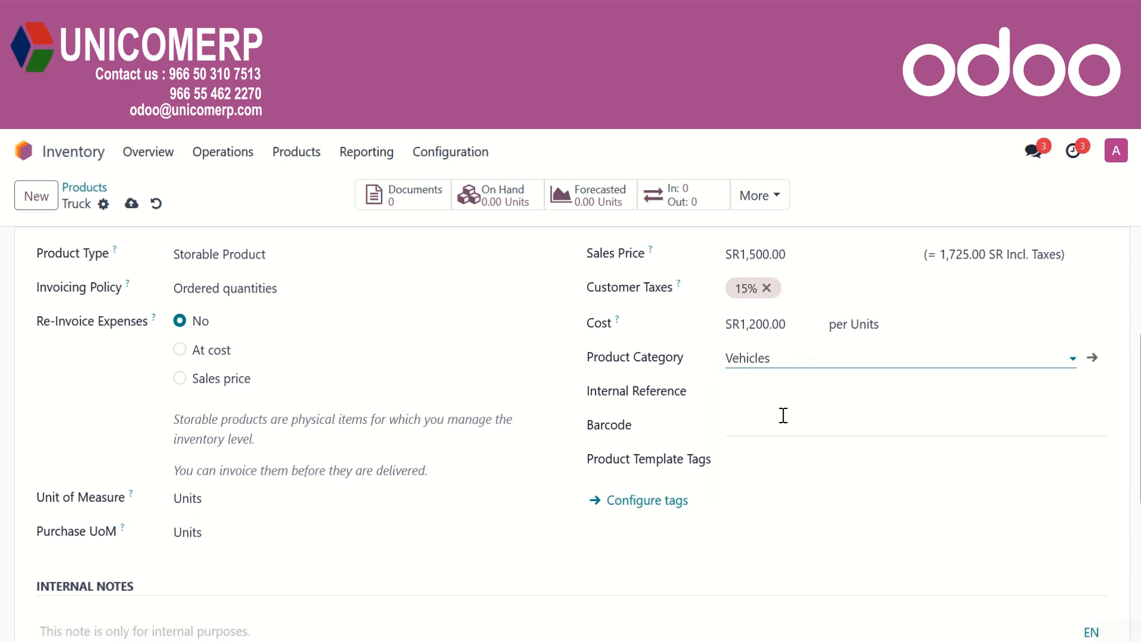
Step: Examine the Truck's internal reference, barcode and tag fields and the available customer taxes
left_click(784, 397)
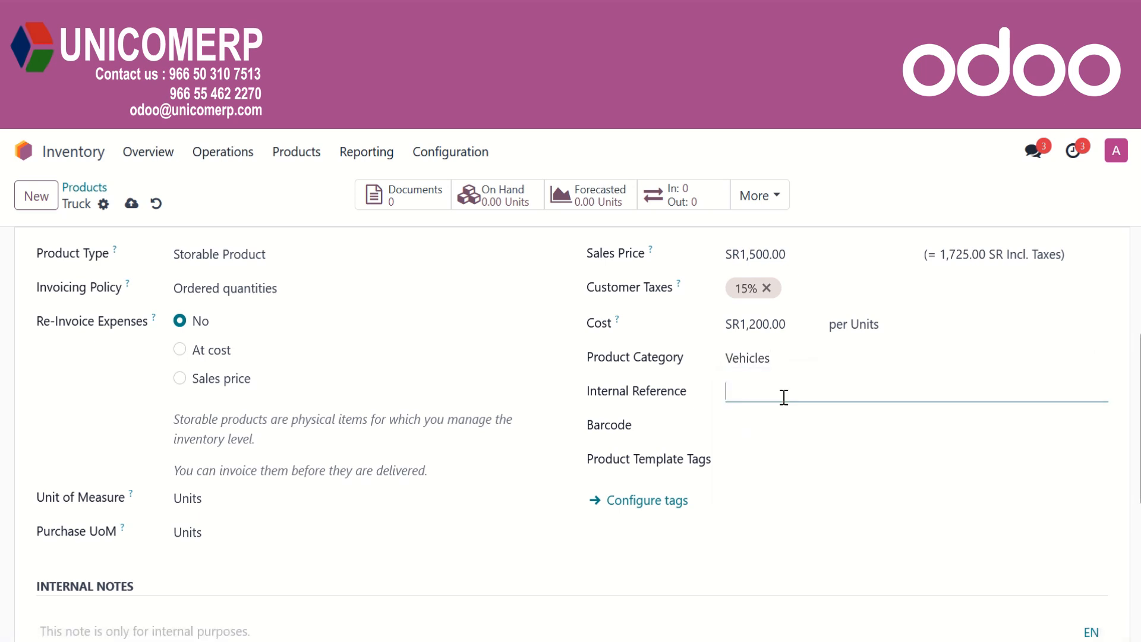
left_click(768, 424)
left_click(776, 463)
scroll(781, 452, "up", 2)
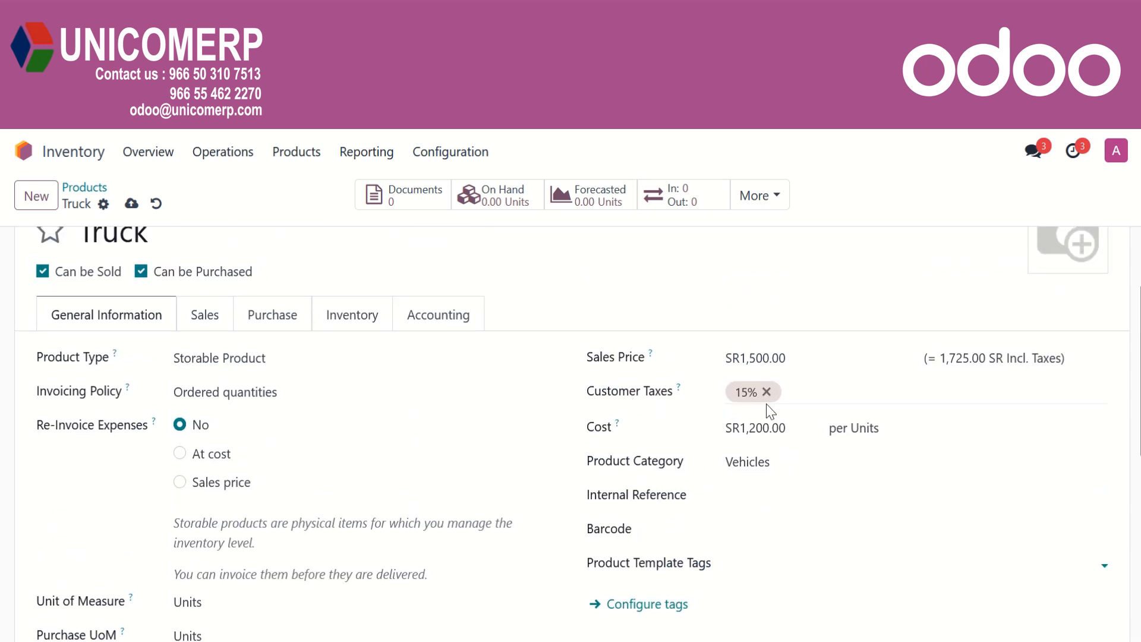
left_click(795, 393)
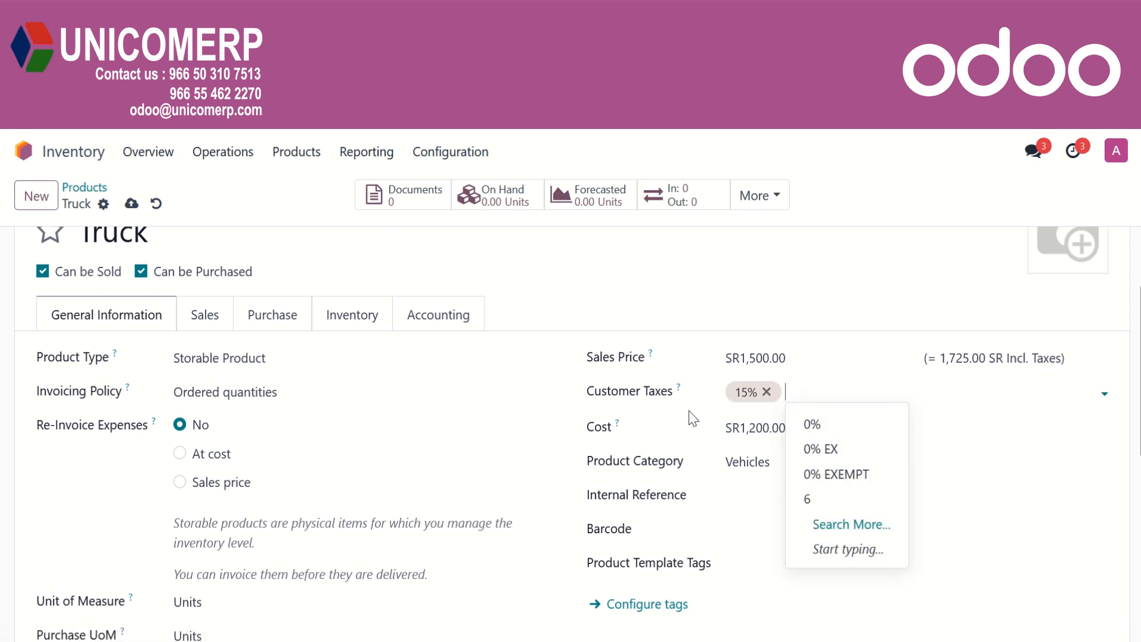
left_click(725, 411)
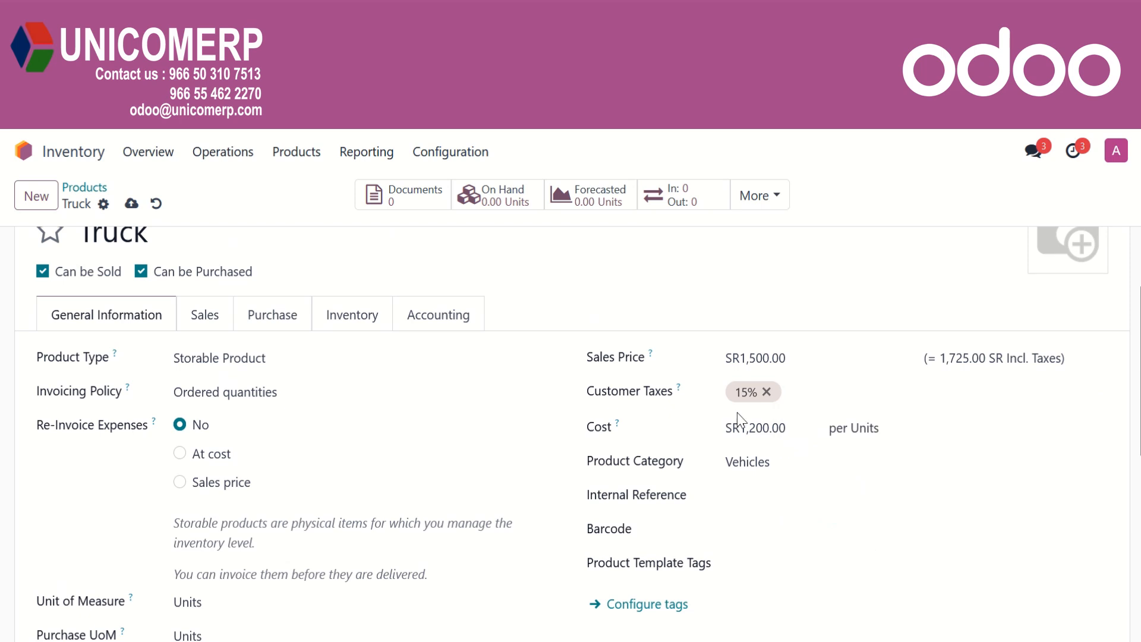
scroll(838, 419, "up", 2)
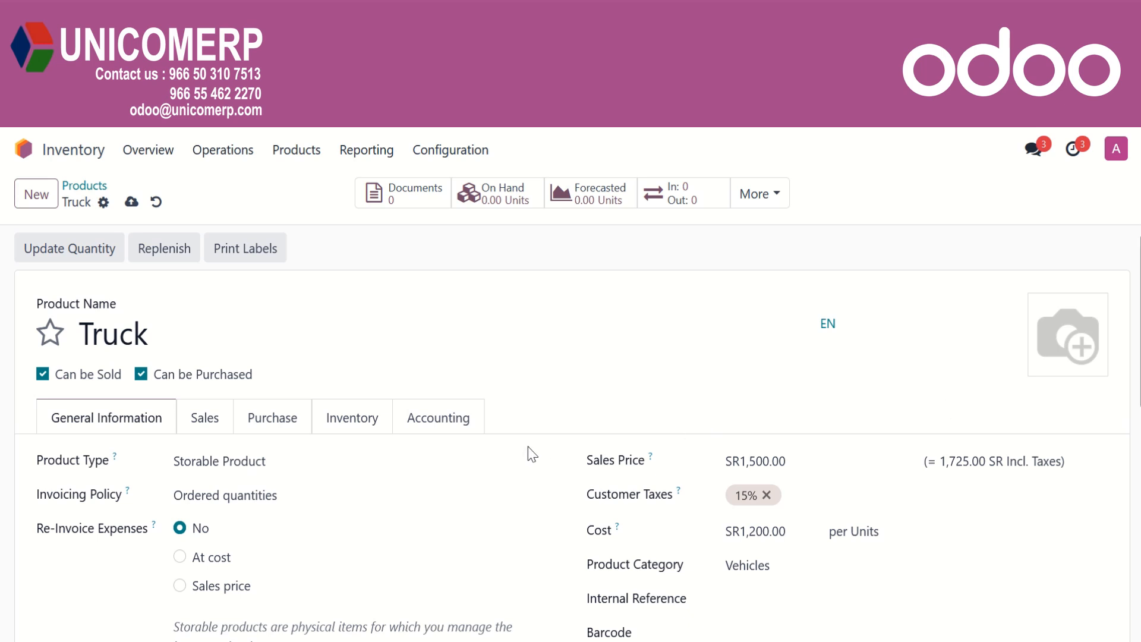
scroll(267, 456, "down", 2)
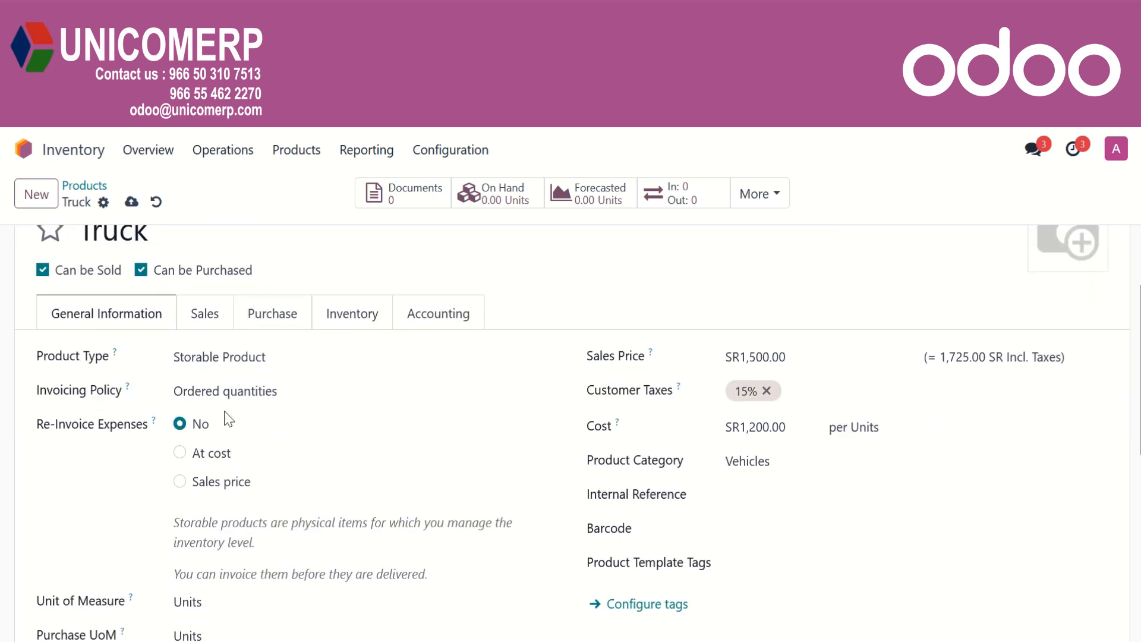
Step: Examine the Truck's sales settings, including the selectable optional products and the sales description
left_click(216, 332)
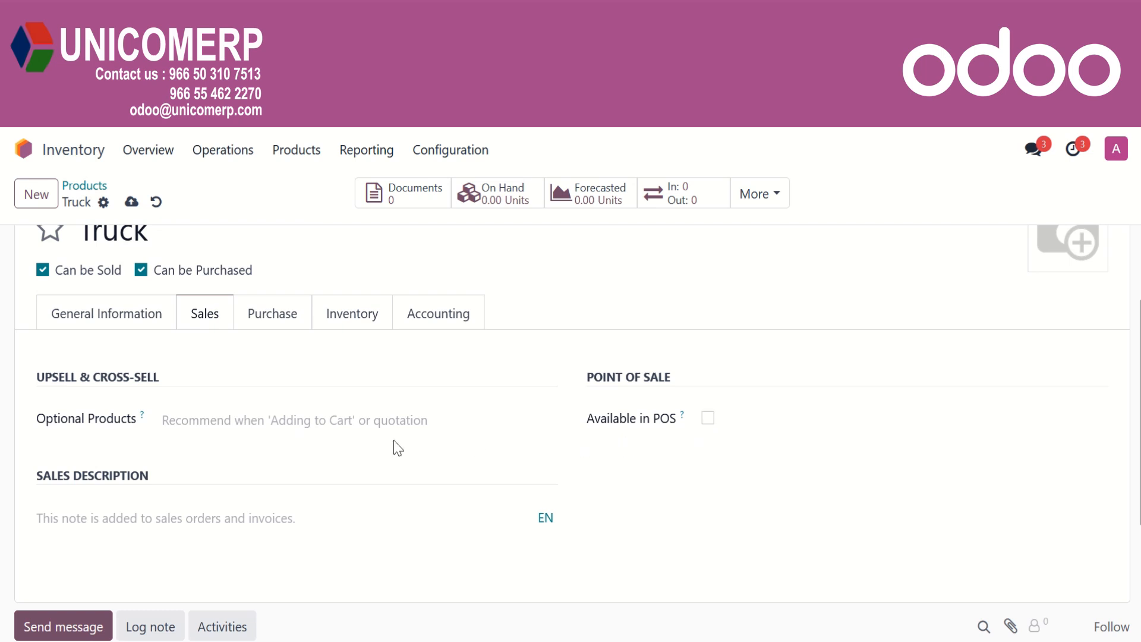
left_click(289, 426)
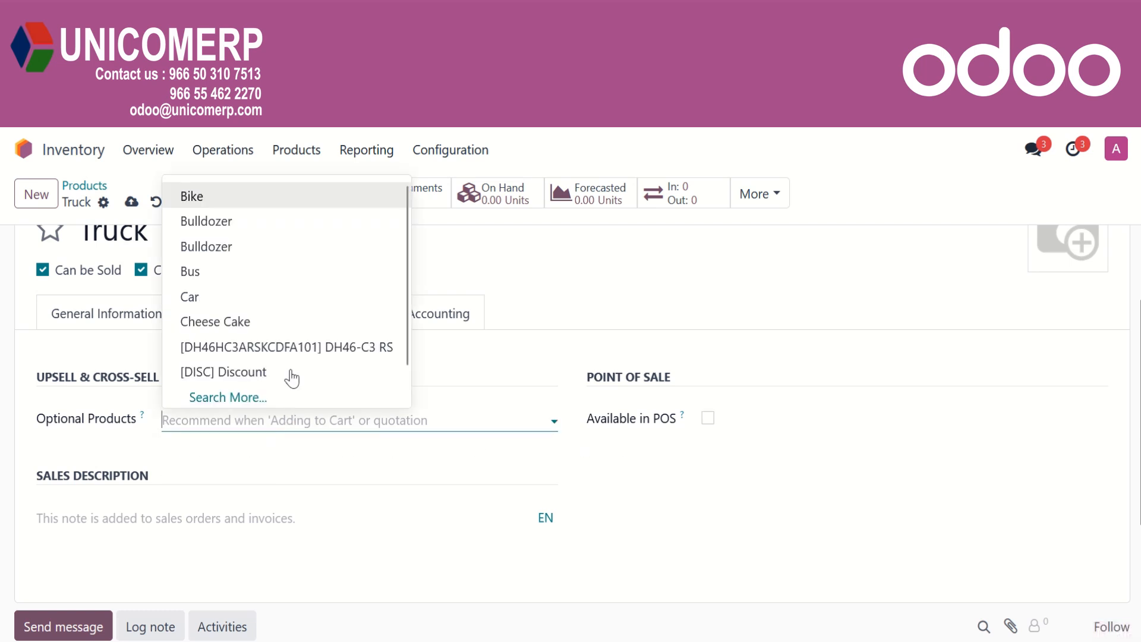
left_click(262, 443)
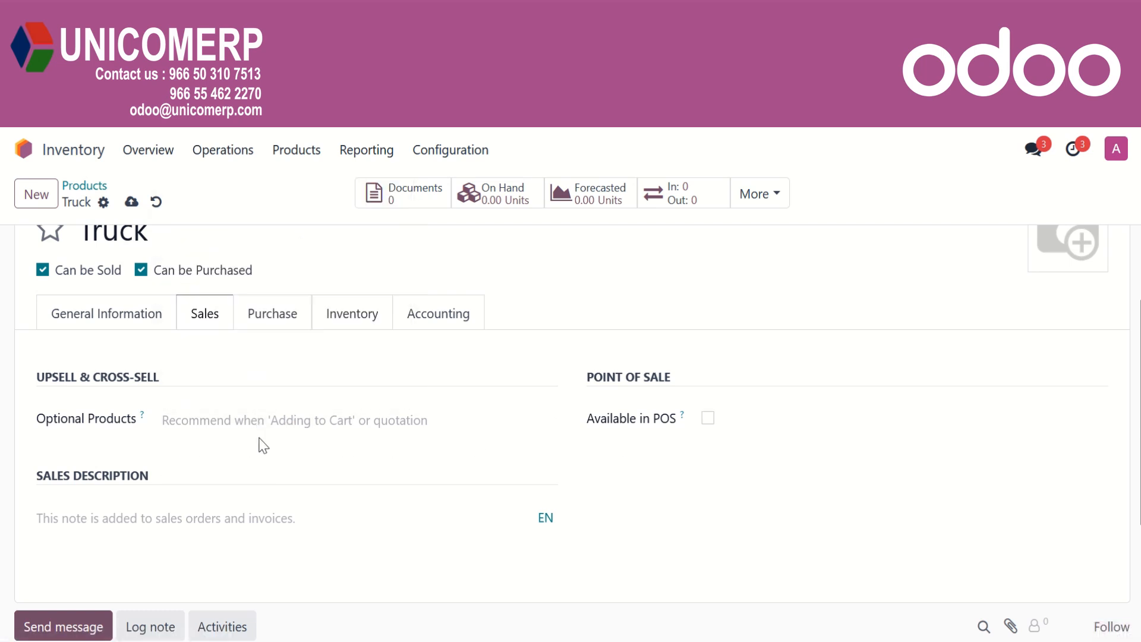
left_click(260, 517)
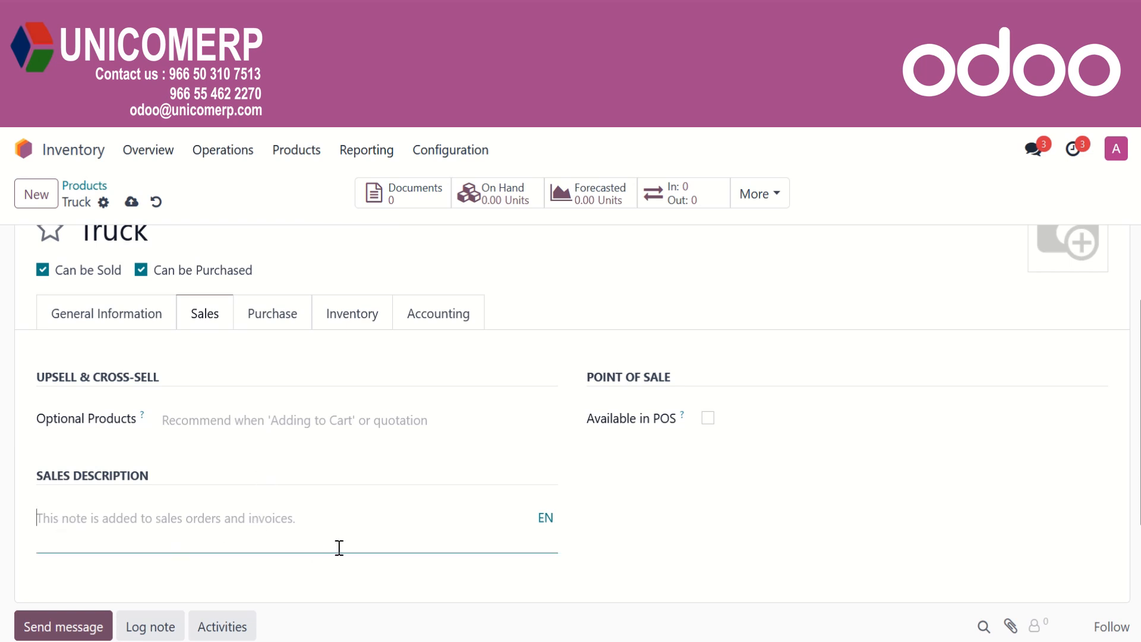
scroll(334, 544, "up", 2)
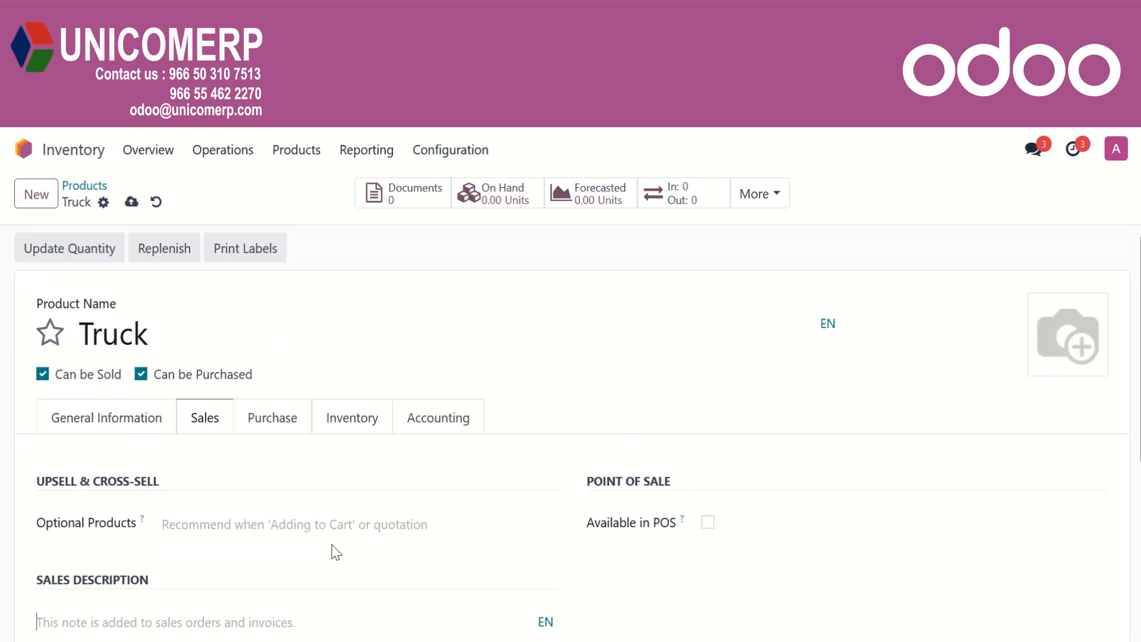
Step: Examine the Truck's purchase settings and the vendors available for a vendor line, without adding one
left_click(275, 423)
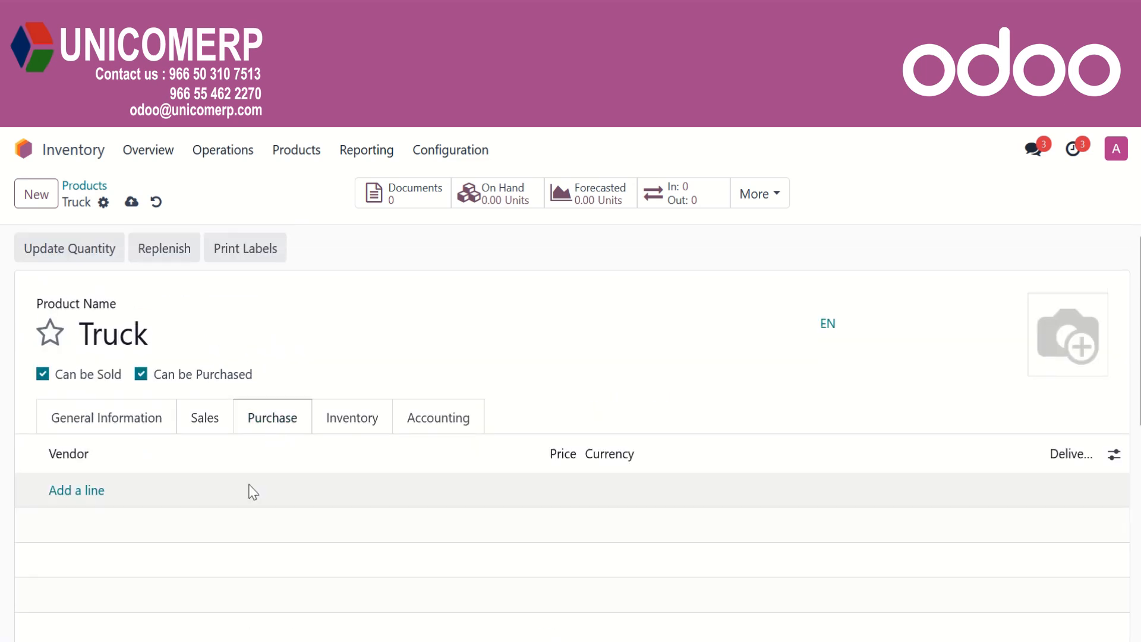
left_click(87, 504)
left_click(84, 493)
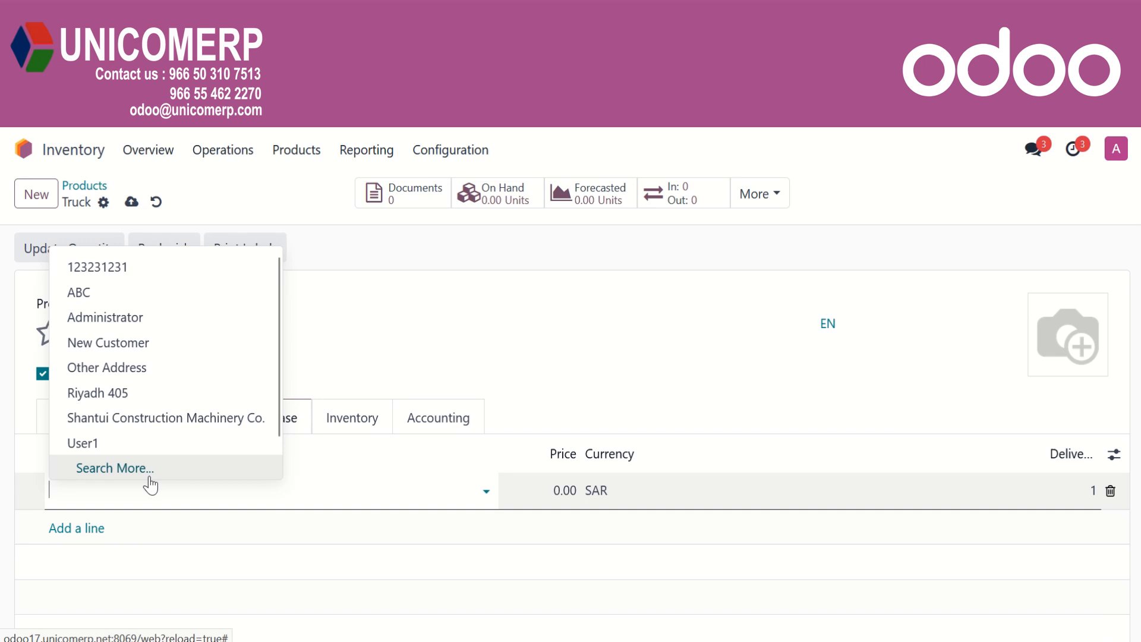
left_click(336, 543)
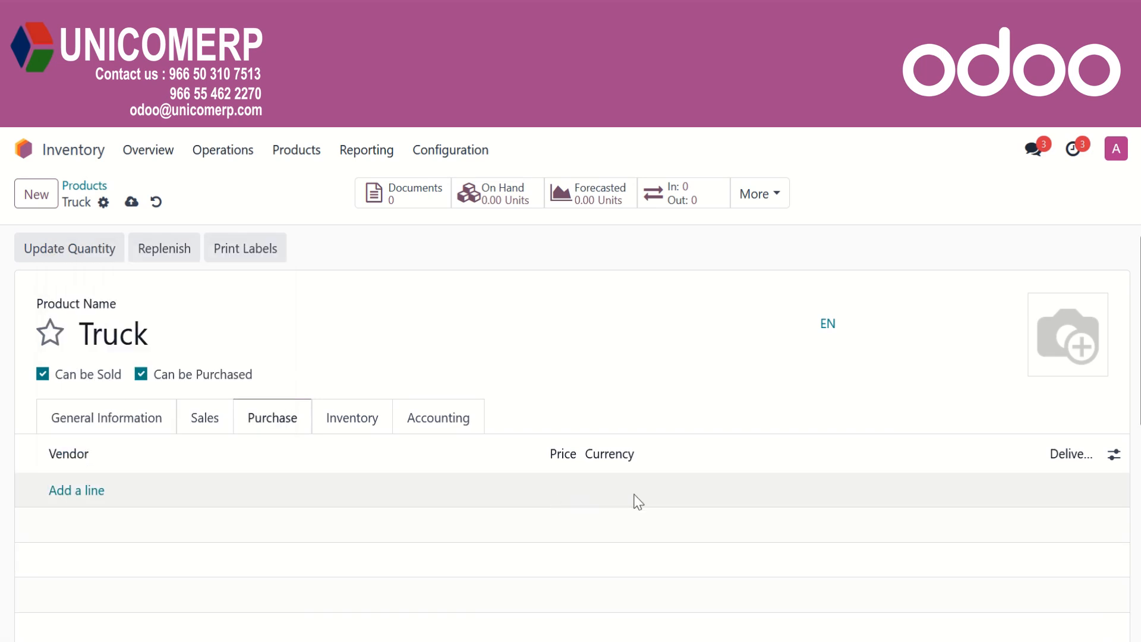
Step: Set the Truck's inventory traceability to tracking by unique serial number
left_click(346, 424)
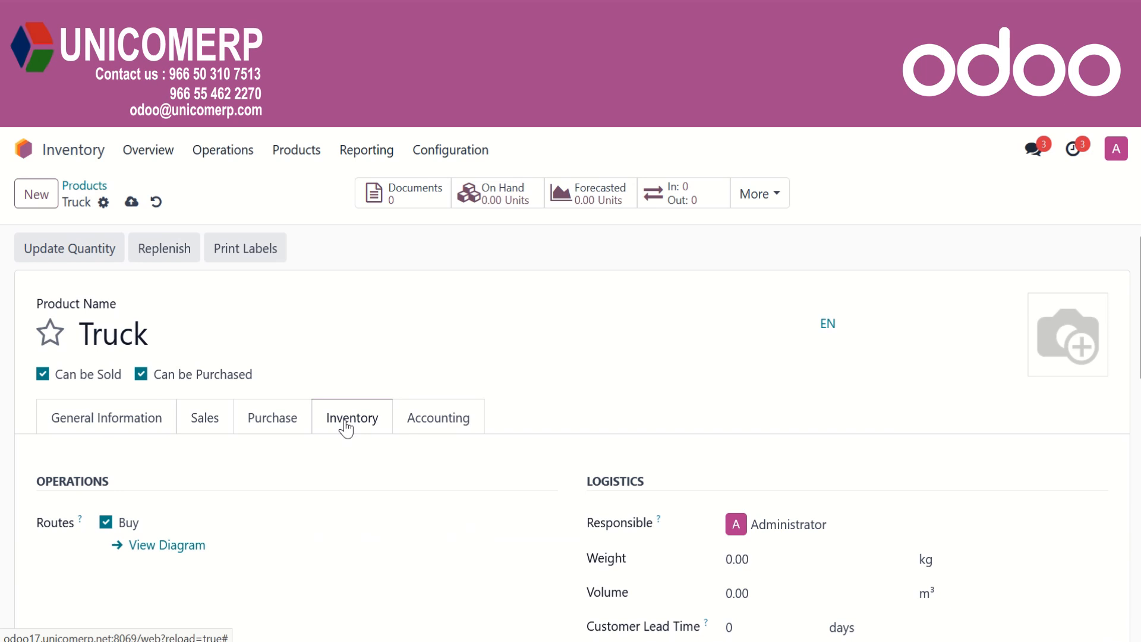
scroll(359, 451, "down", 2)
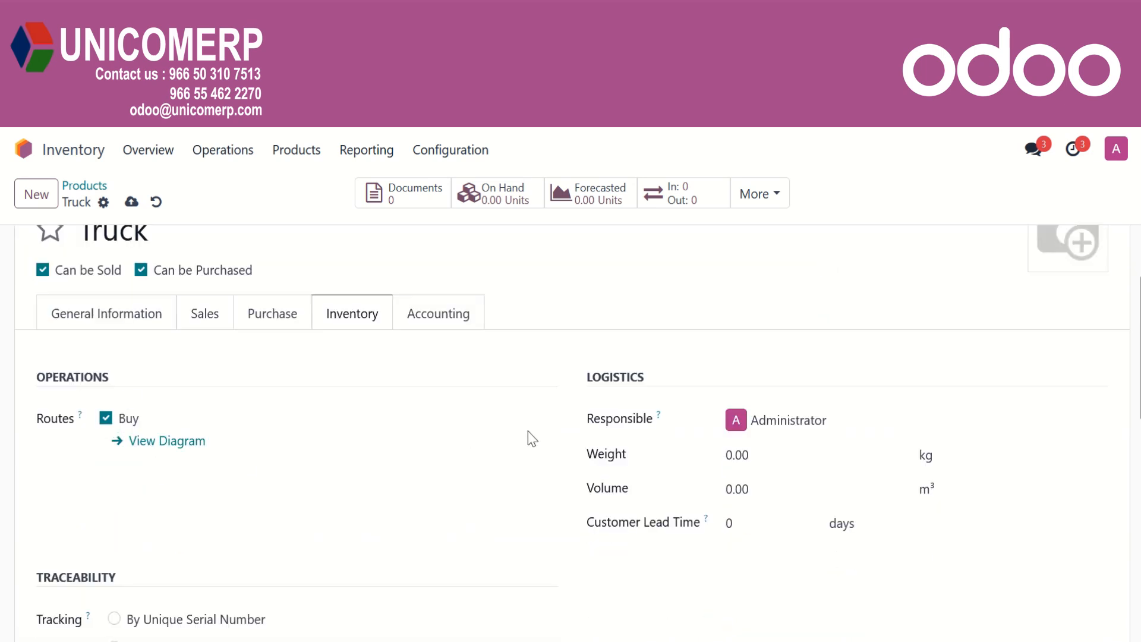
scroll(633, 424, "down", 4)
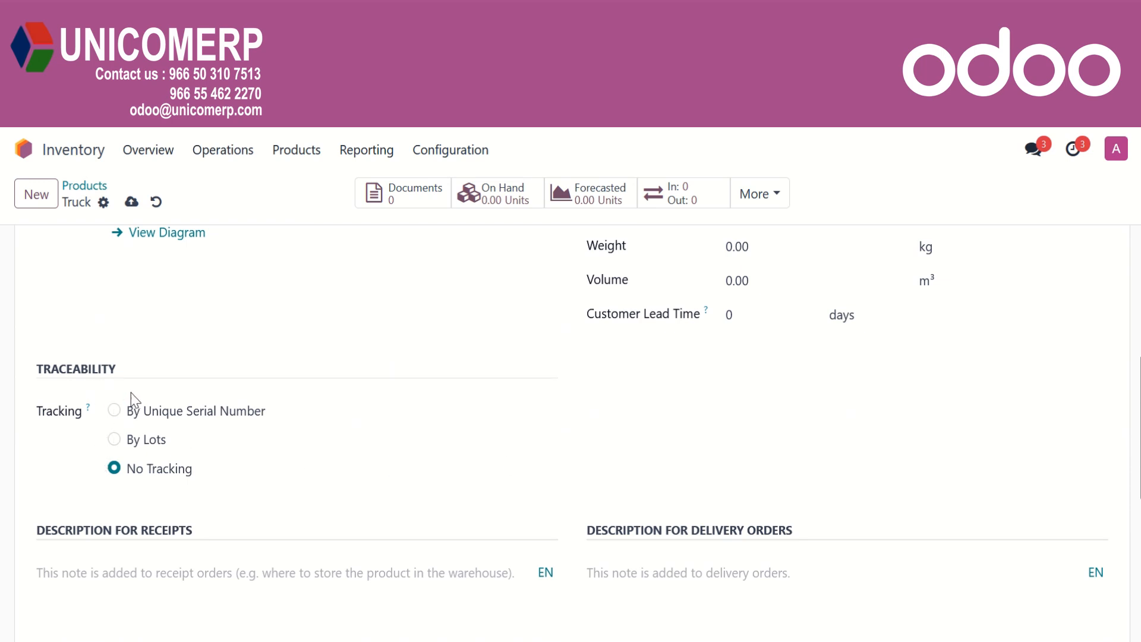
left_click(146, 418)
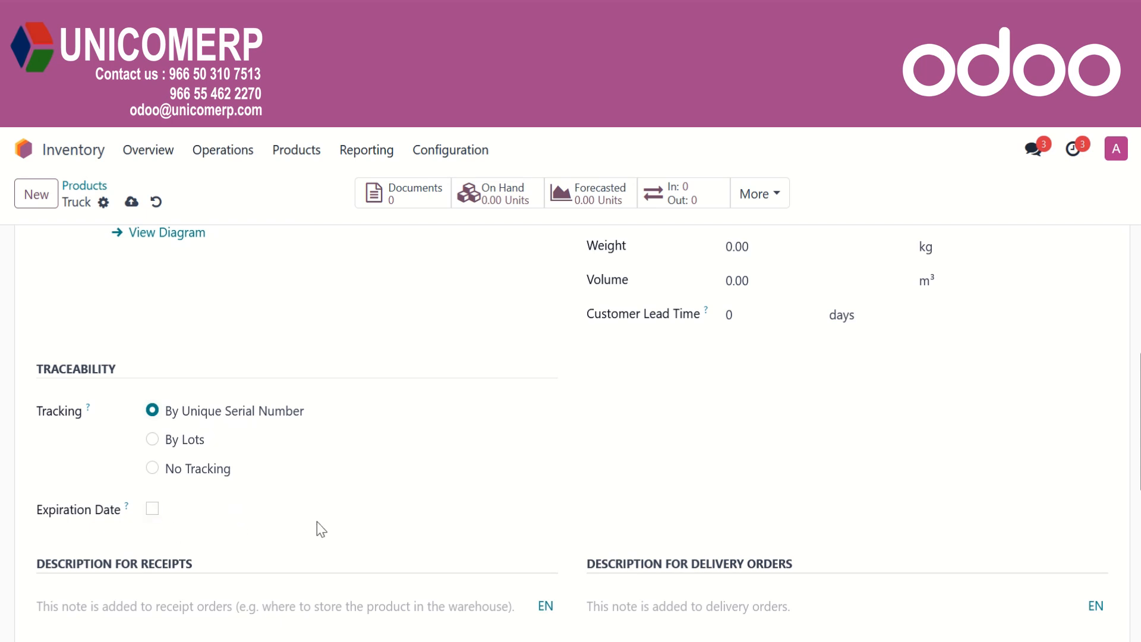
scroll(313, 528, "down", 3)
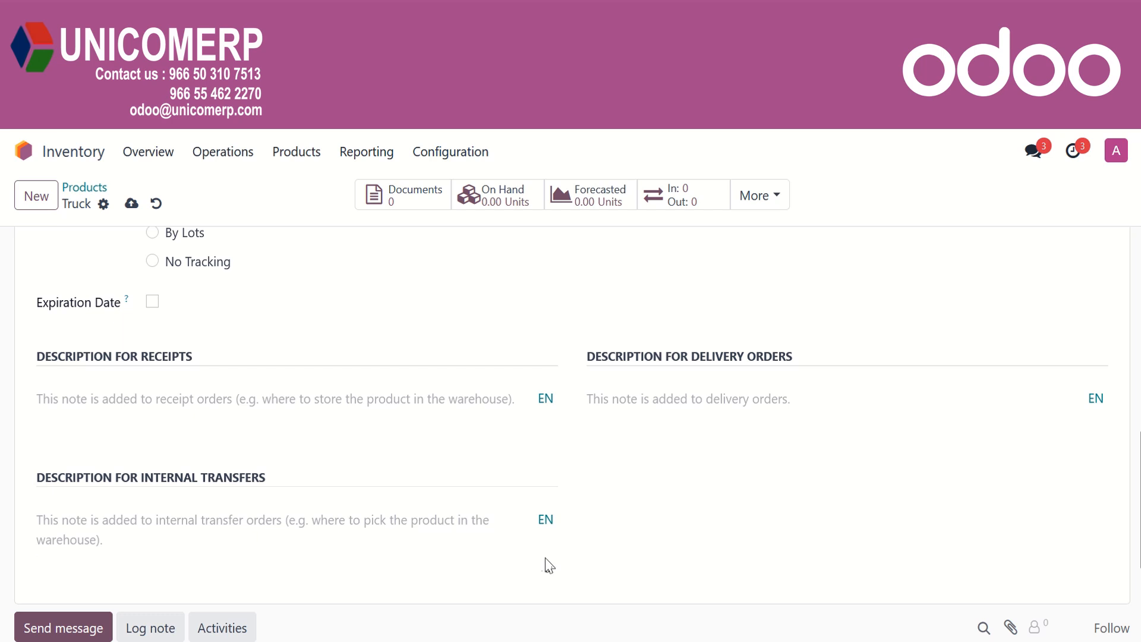
scroll(547, 569, "up", 3)
scroll(547, 569, "up", 3)
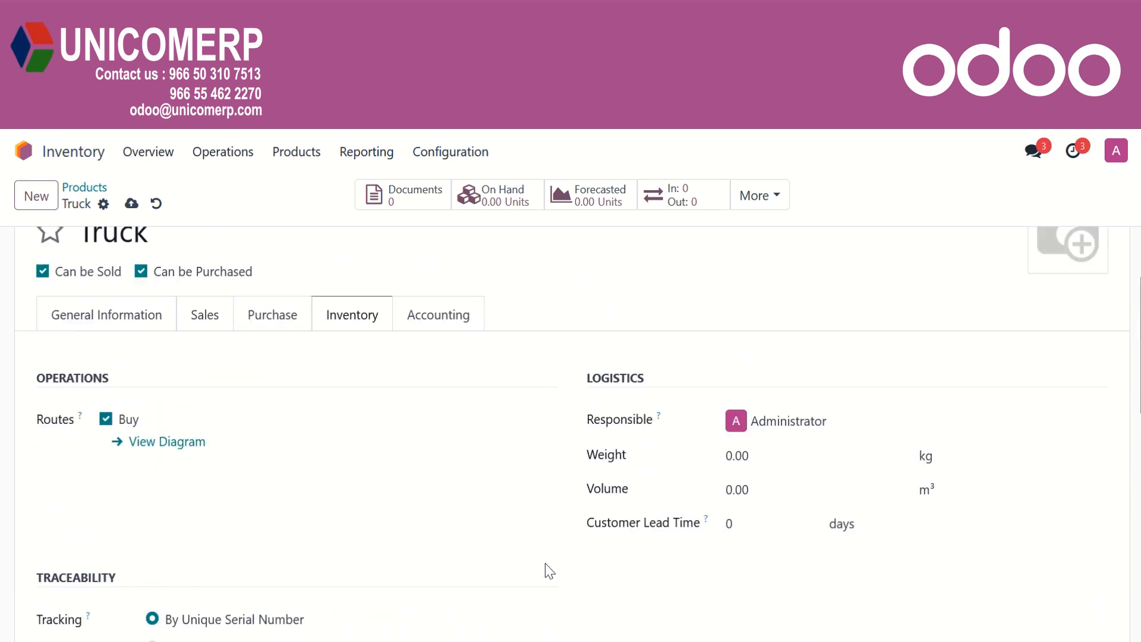
Step: Review the Truck's accounting and general settings and save the product
left_click(458, 318)
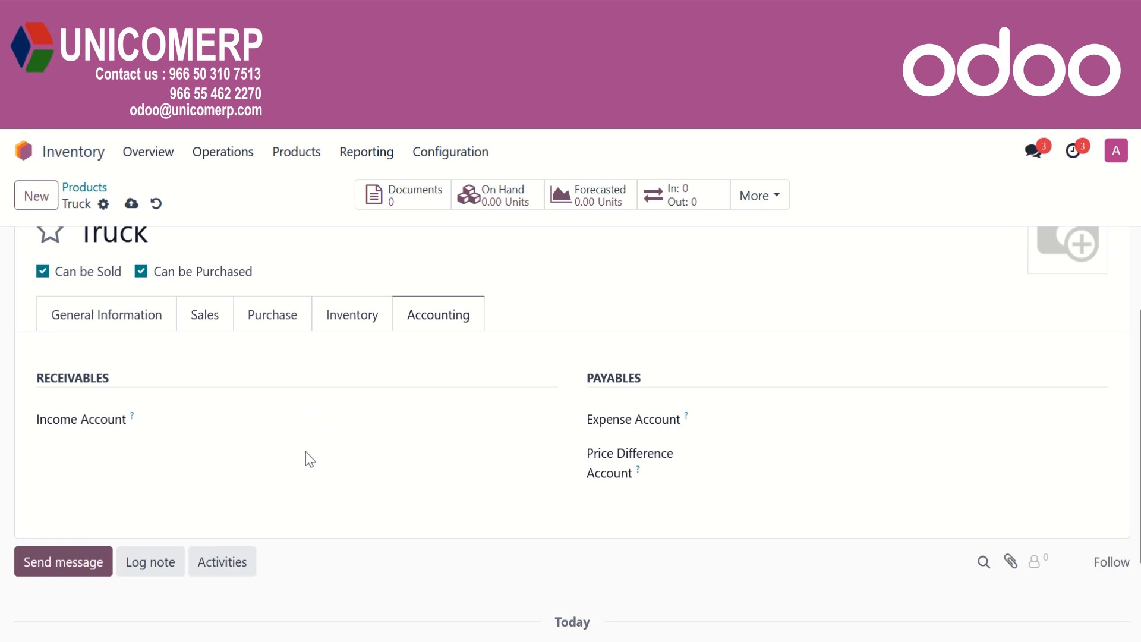
left_click(140, 331)
scroll(421, 443, "up", 2)
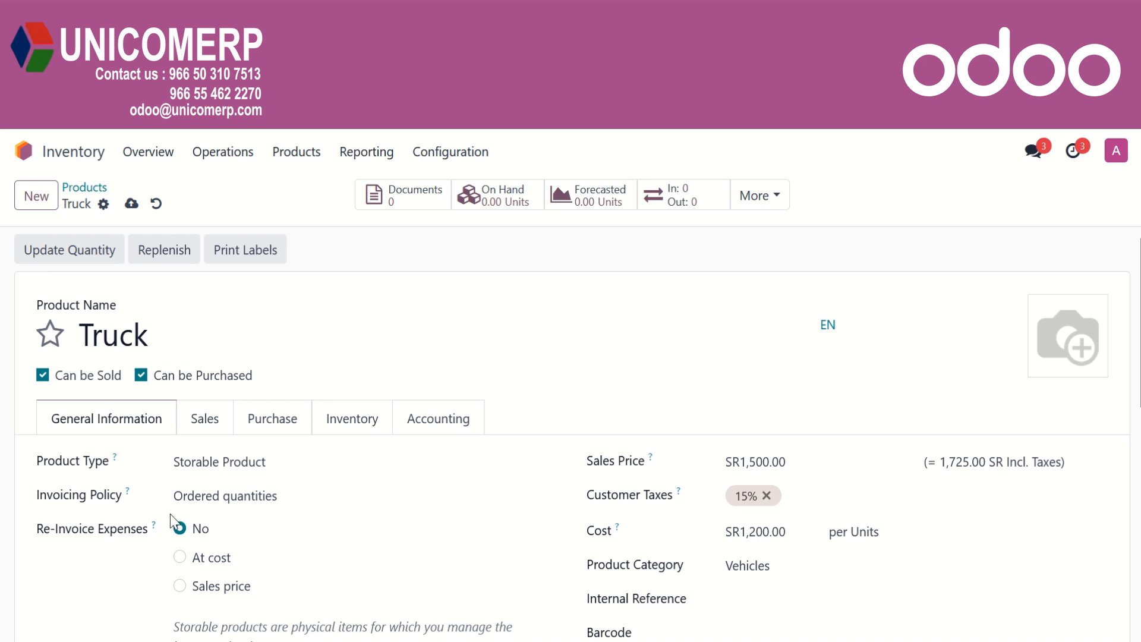
left_click(131, 204)
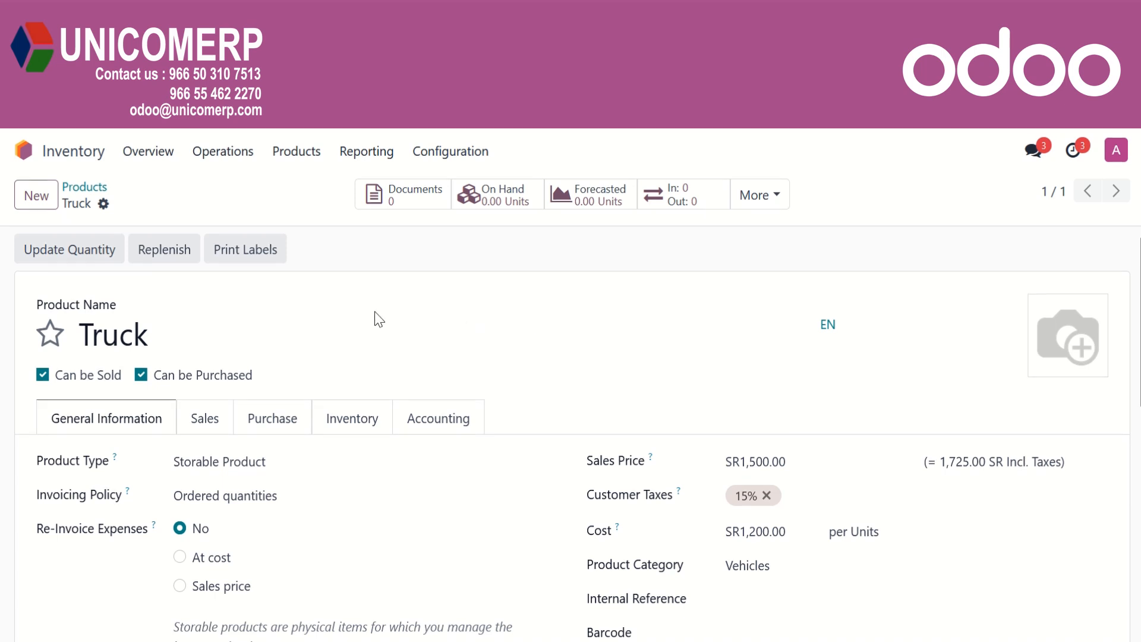
Step: Open the lots and serial numbers list and examine the serial numbers recorded for product SD34-C3 DS
left_click(298, 152)
left_click(309, 215)
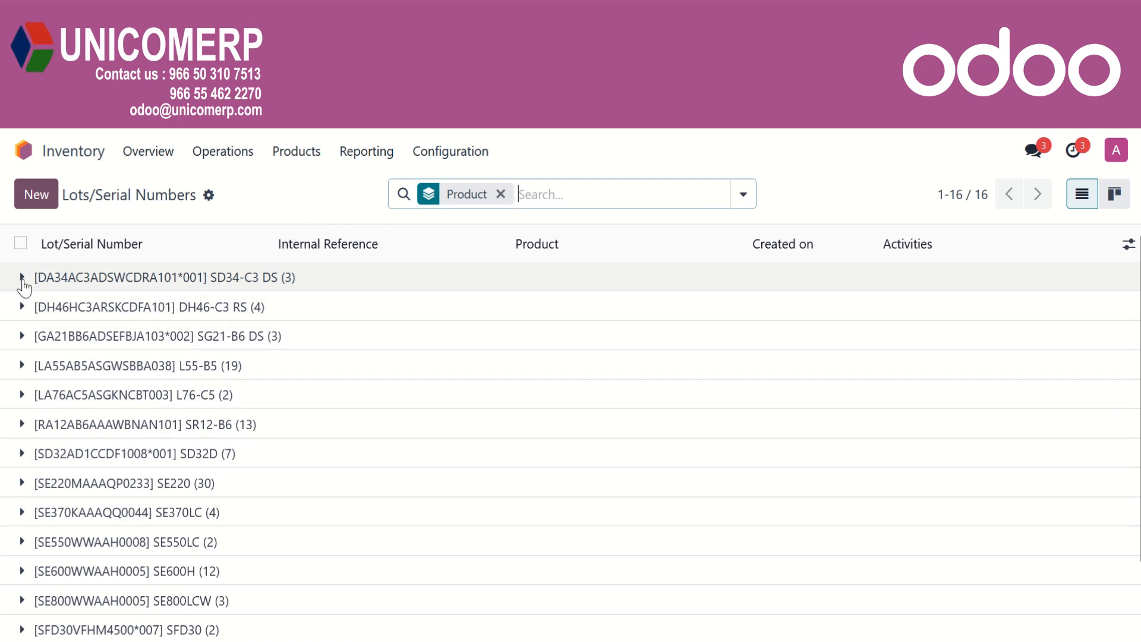
left_click(22, 278)
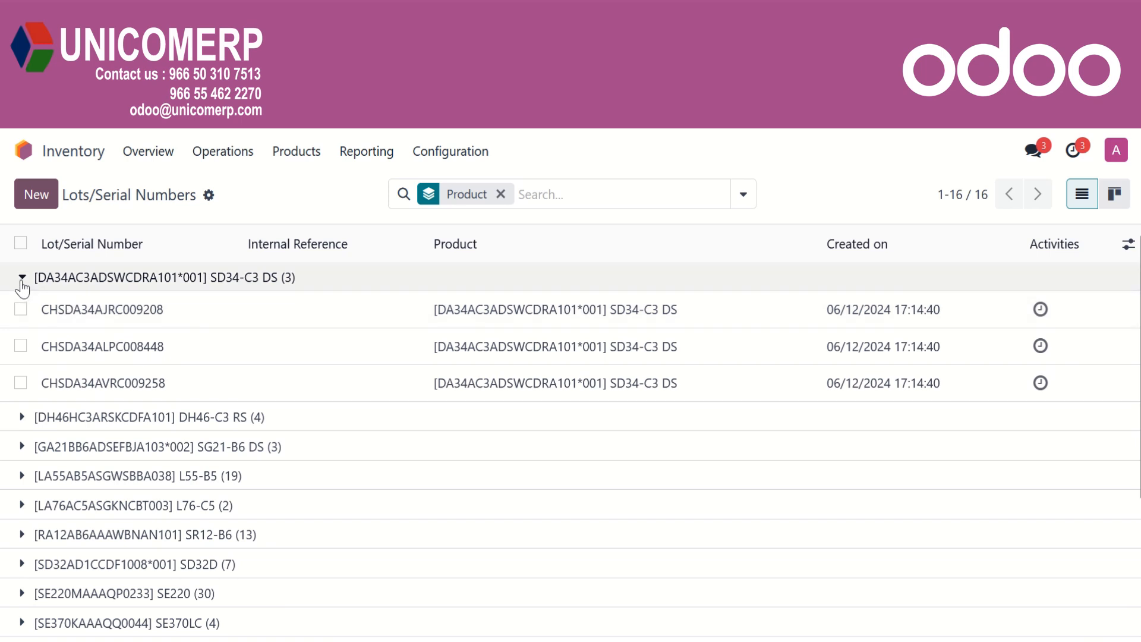
left_click(22, 280)
Step: Start a new lot/serial number record and set its number to Dc-163
left_click(30, 199)
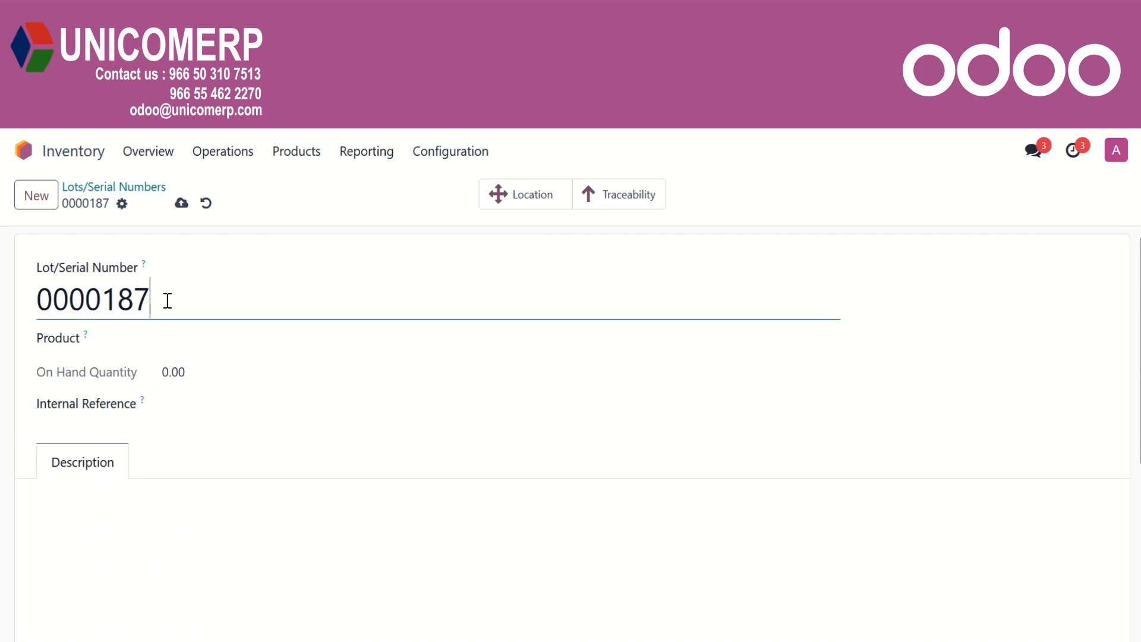
left_click_drag(168, 301, 3, 277)
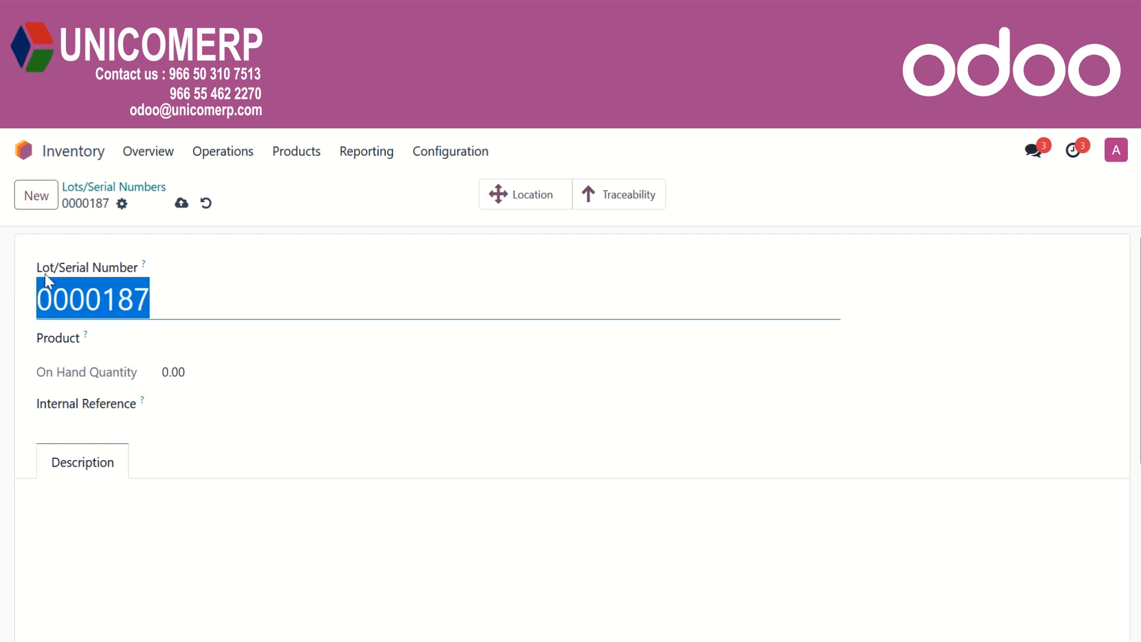
type("Dc-")
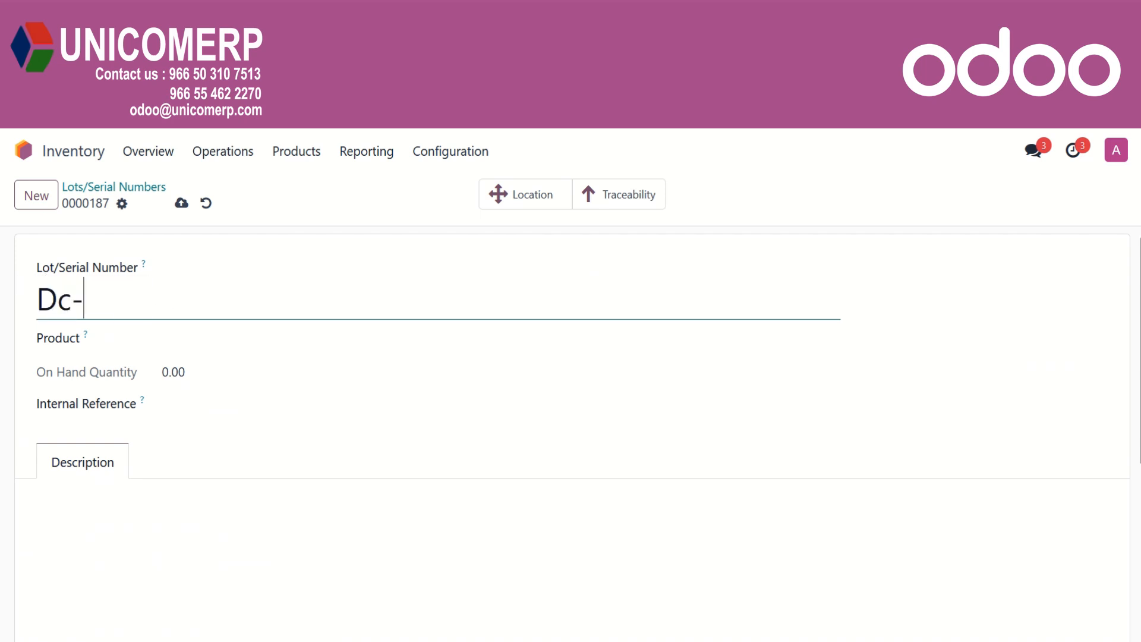
type("163")
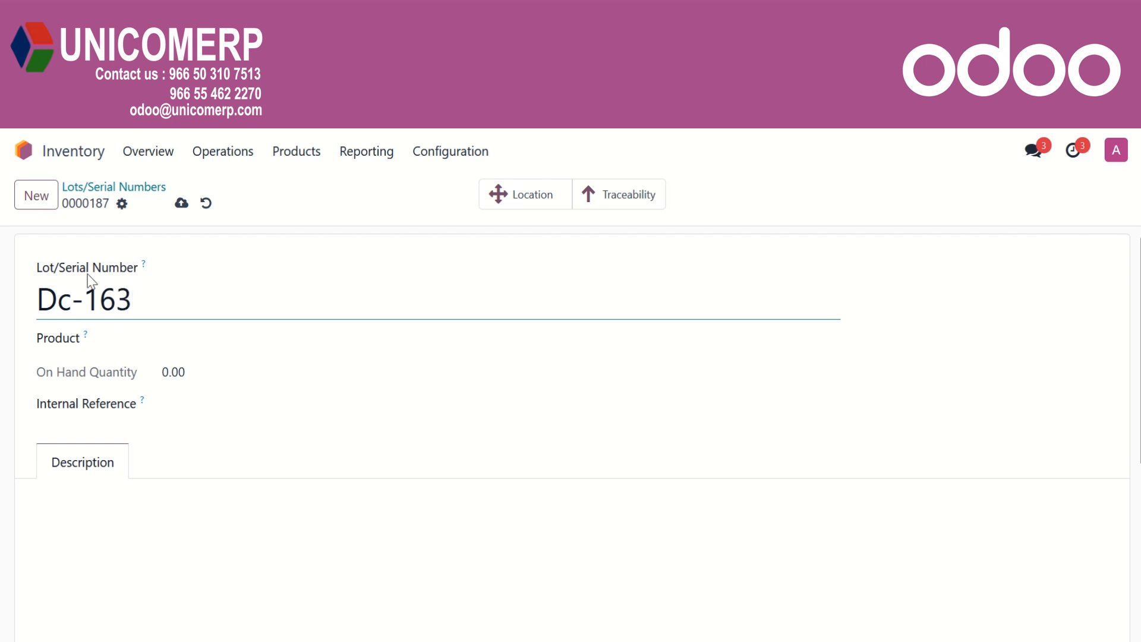
Step: Assign the new serial number to the Truck product, leave its internal reference empty, and save the record
left_click(164, 339)
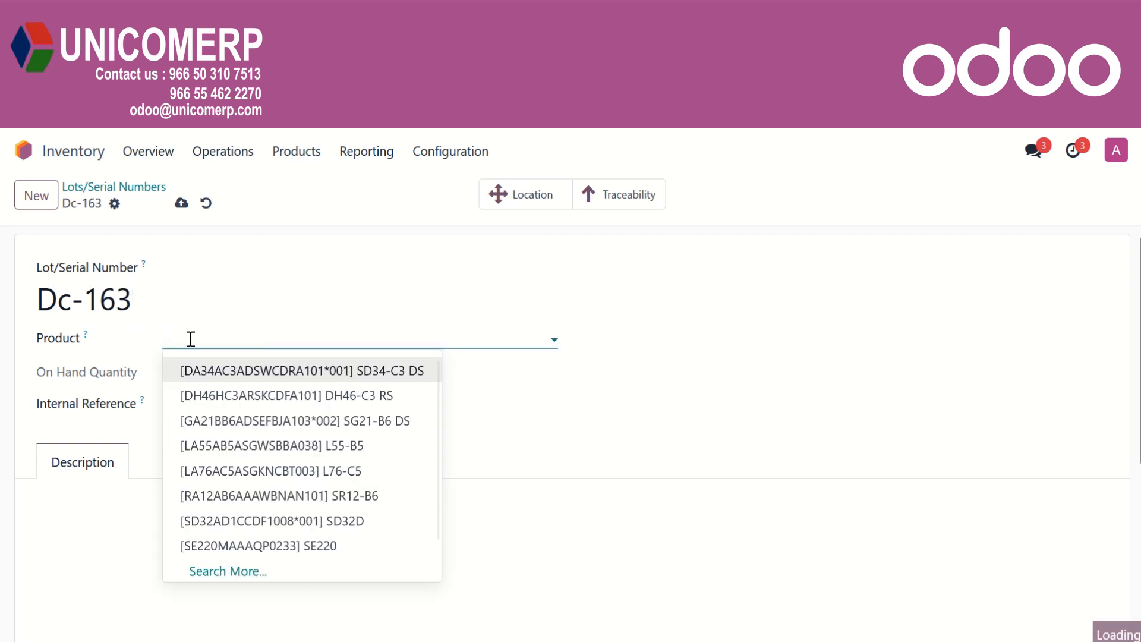
type("tru")
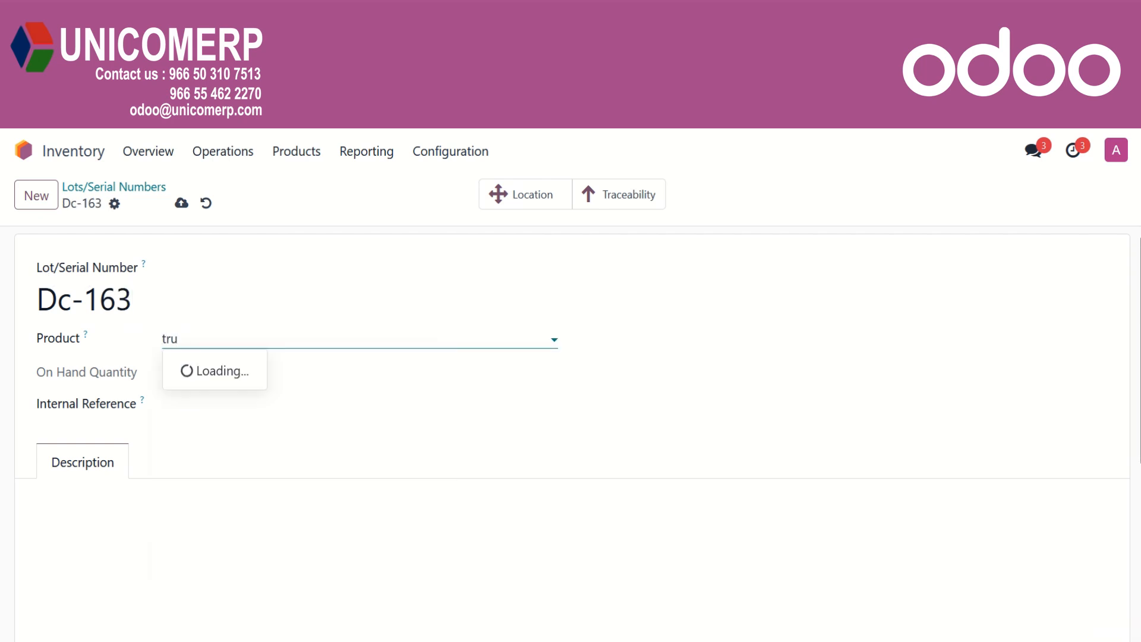
left_click(202, 369)
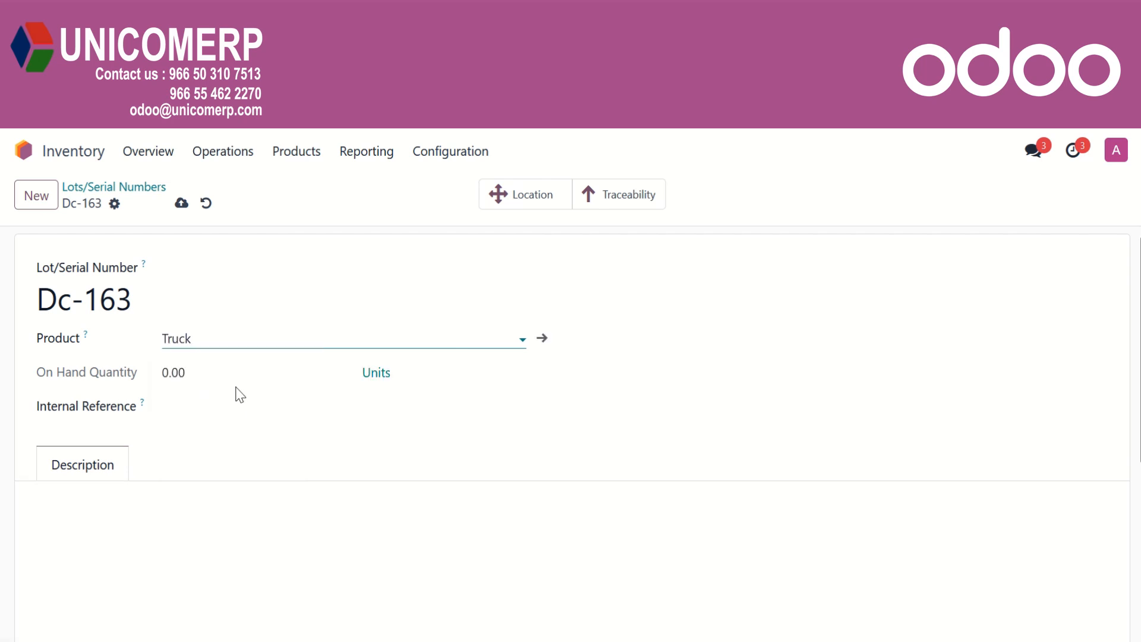
left_click(237, 419)
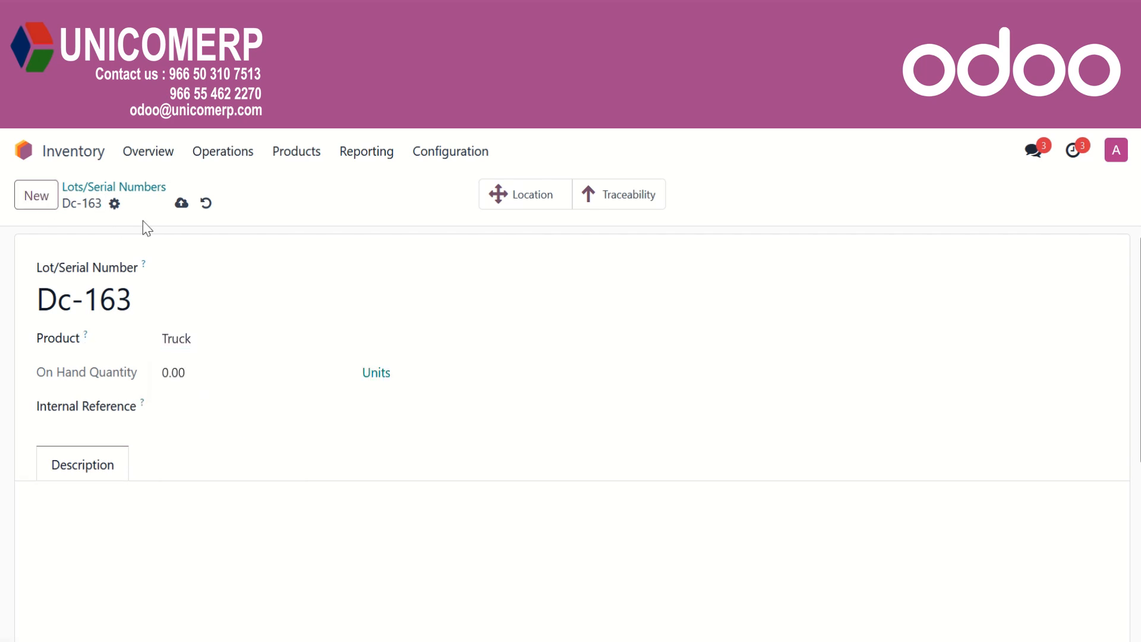
left_click(181, 203)
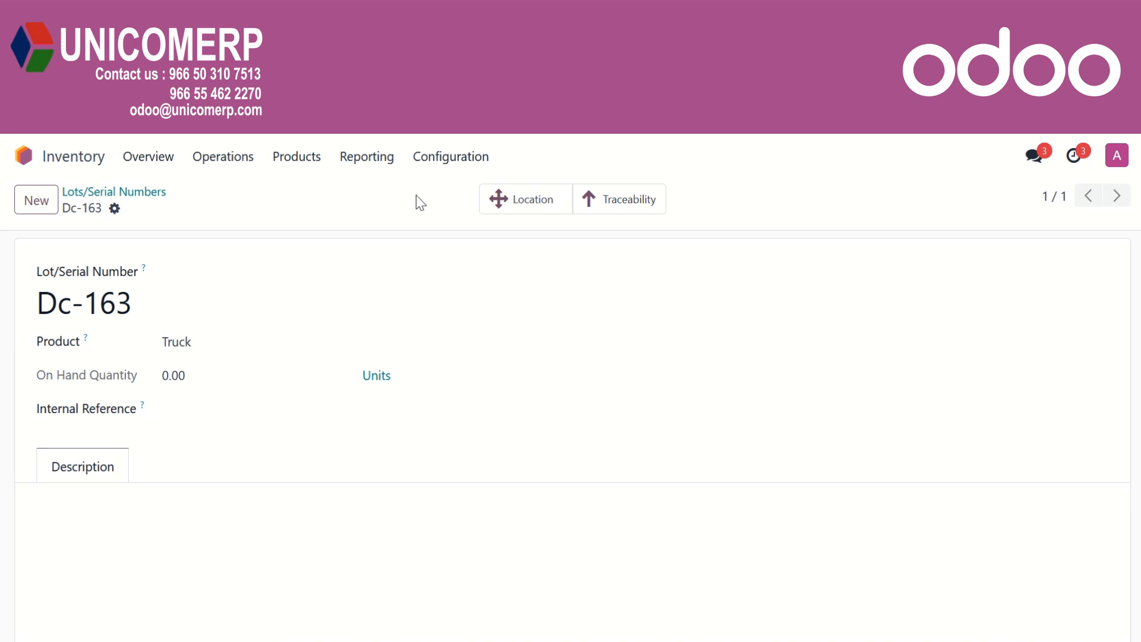
Step: Start a new warehouse record from the warehouse list and name it Warehouse 1
left_click(437, 166)
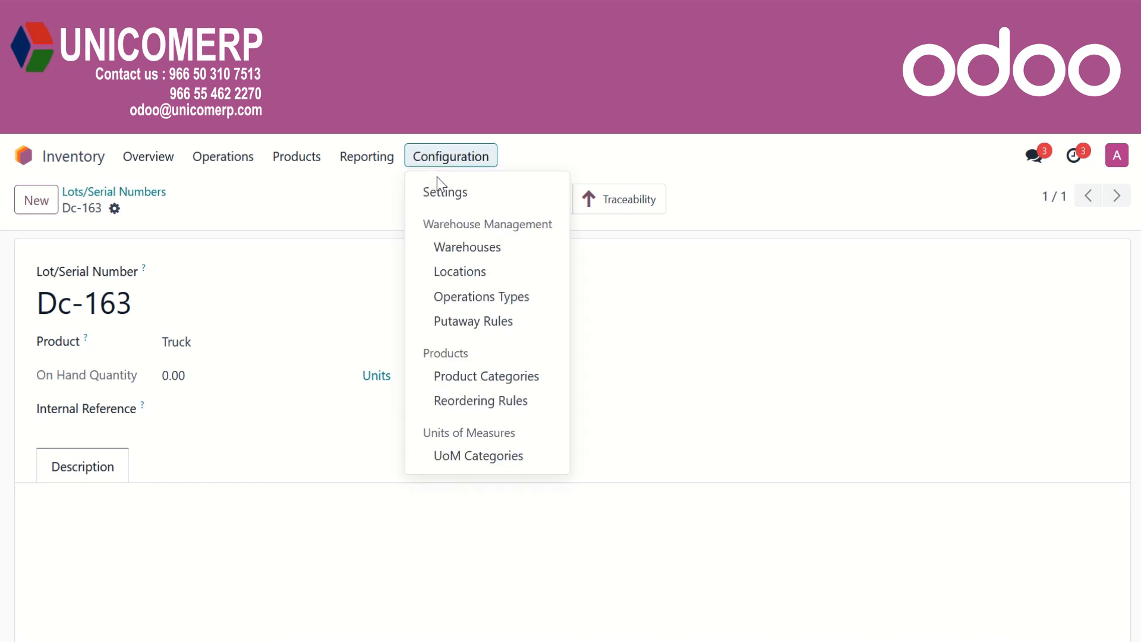
left_click(448, 247)
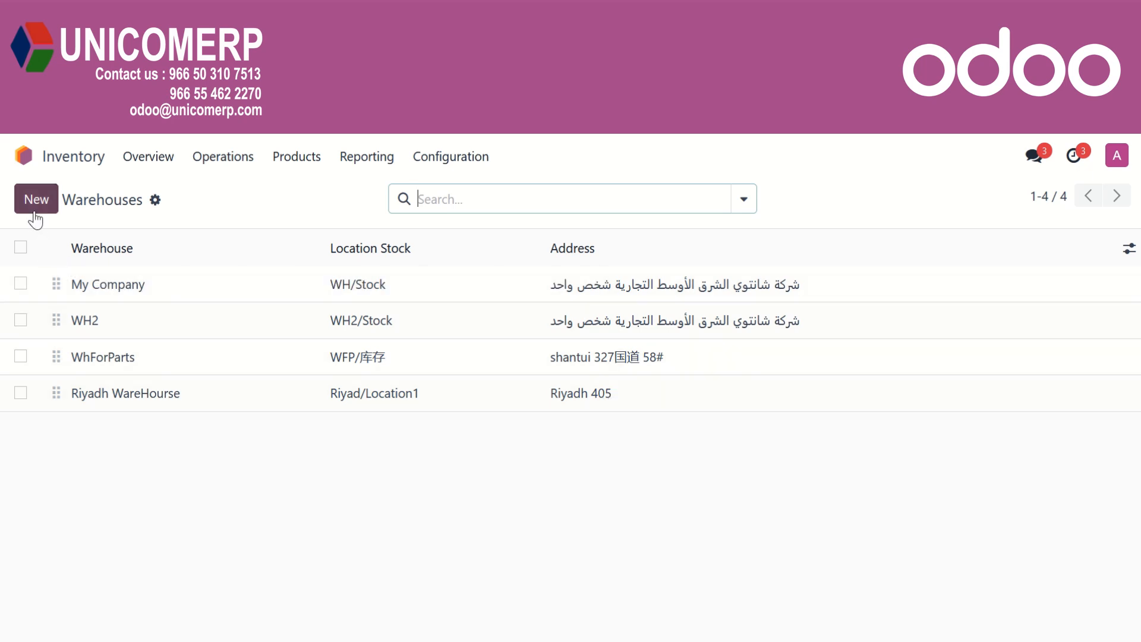
left_click(35, 211)
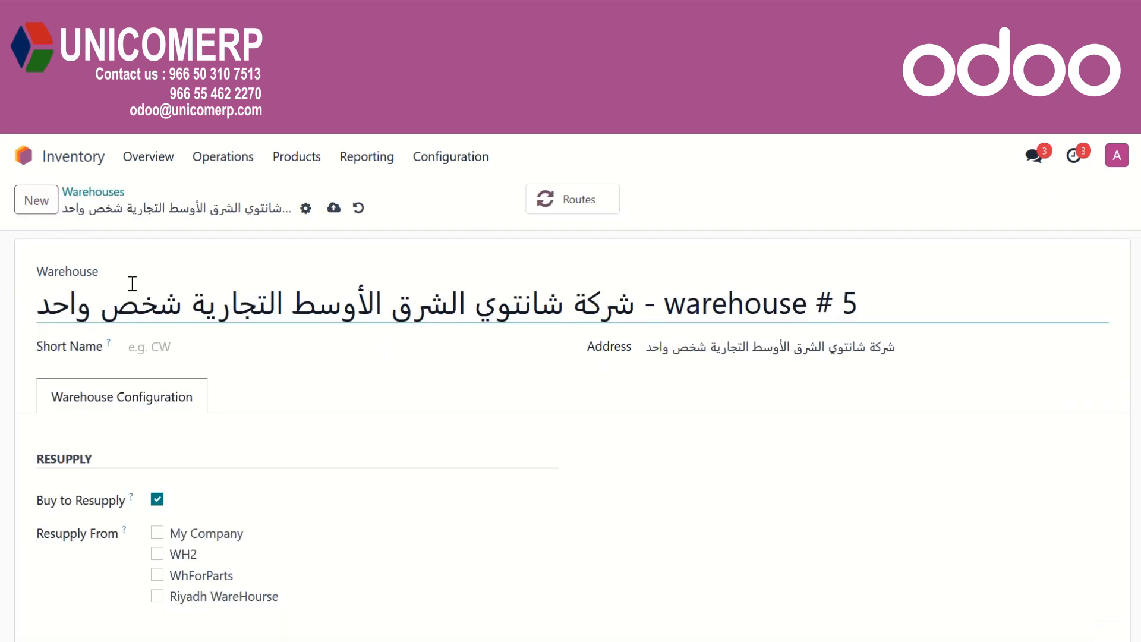
left_click(230, 308)
key("ctrl+a")
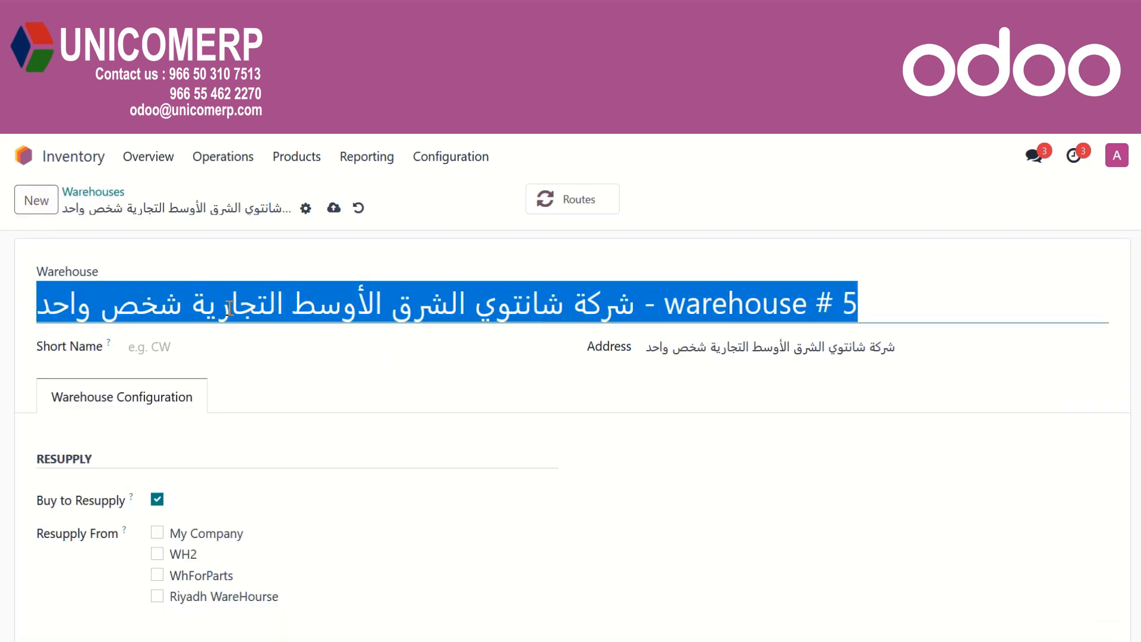
type("Ware")
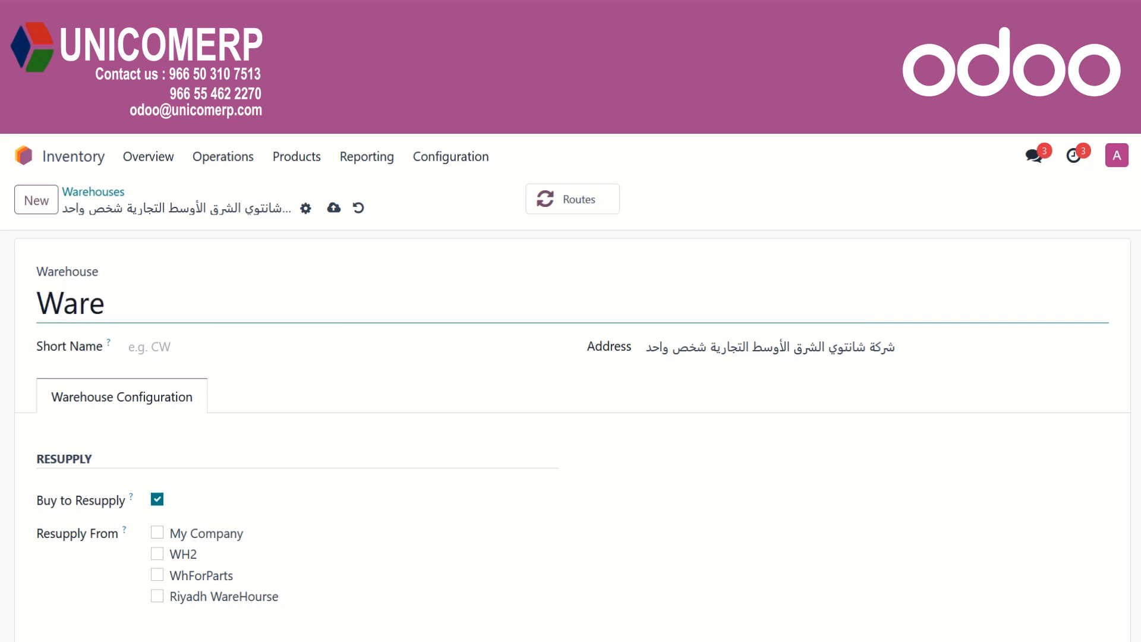
type("house 1")
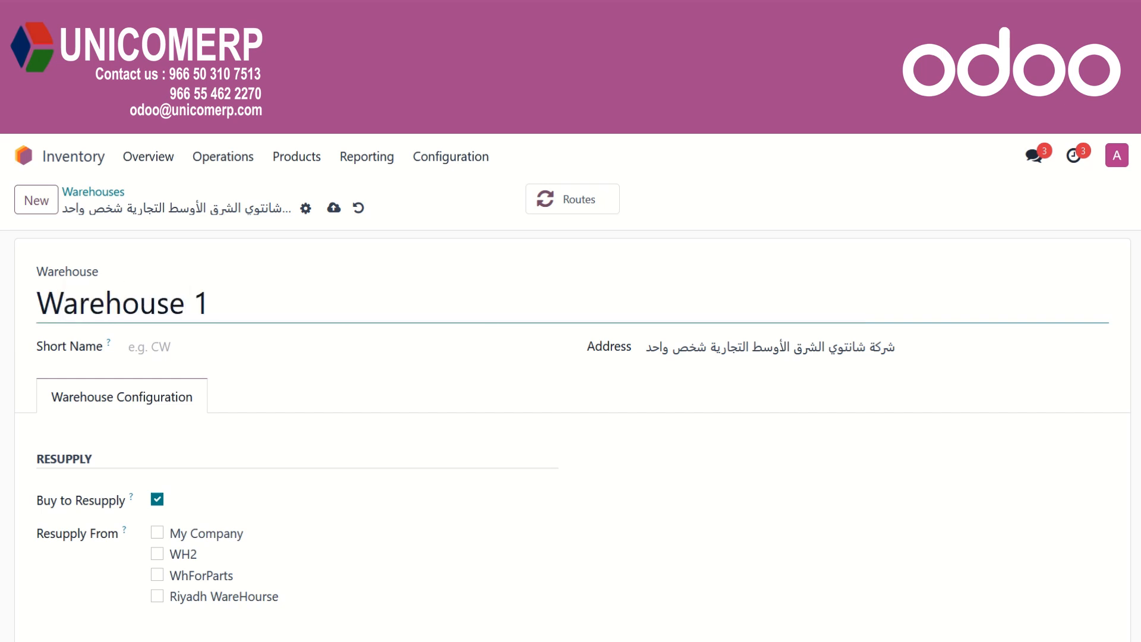
Step: Set the warehouse's short name to WH1, keep Buy to Resupply enabled with no resupply warehouses, and save it
left_click(242, 341)
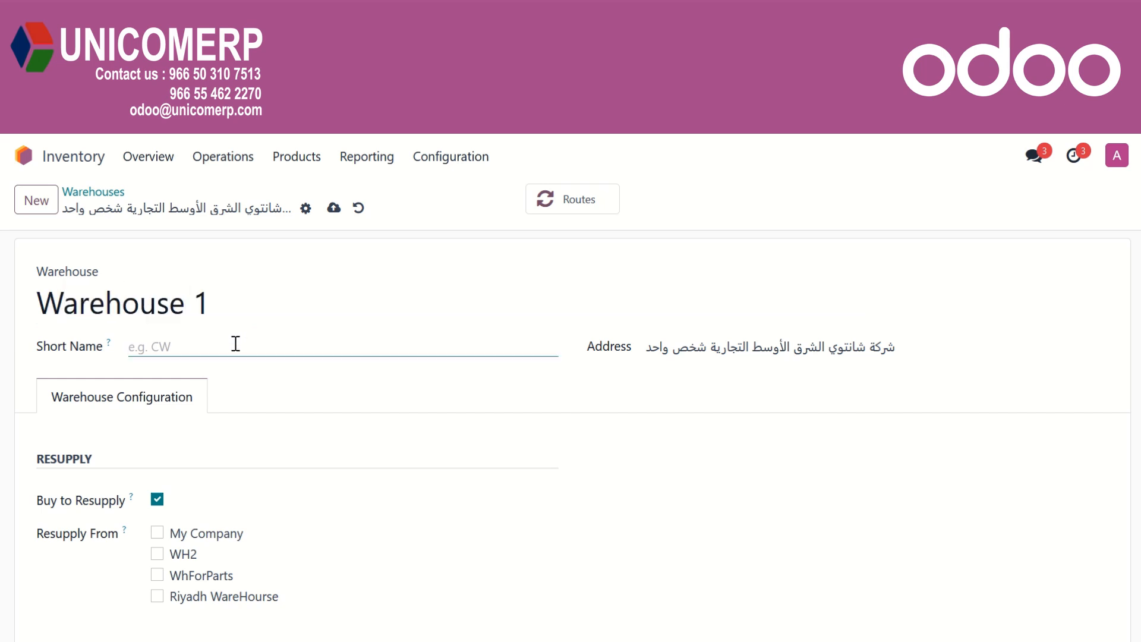
type("WH1")
left_click(314, 381)
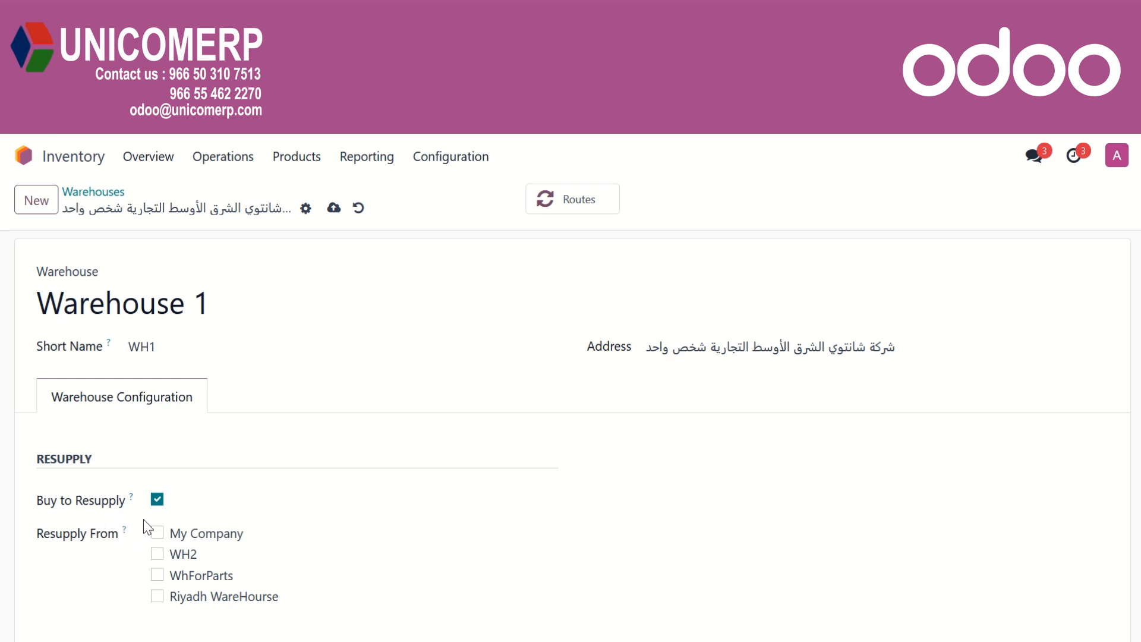
scroll(146, 526, "down", 1)
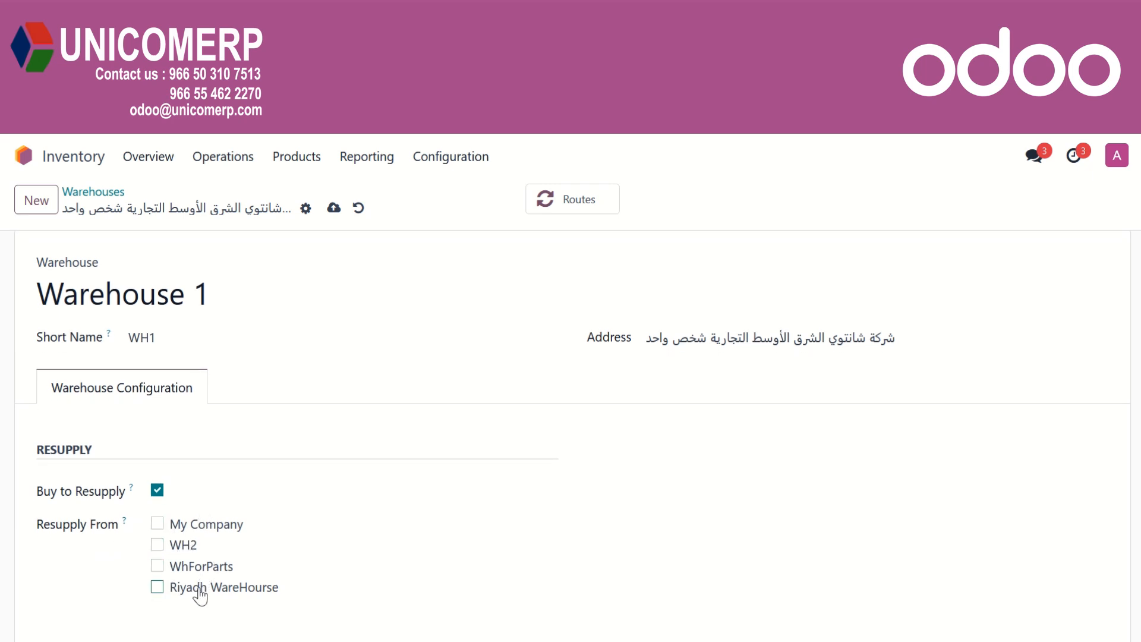
left_click(336, 212)
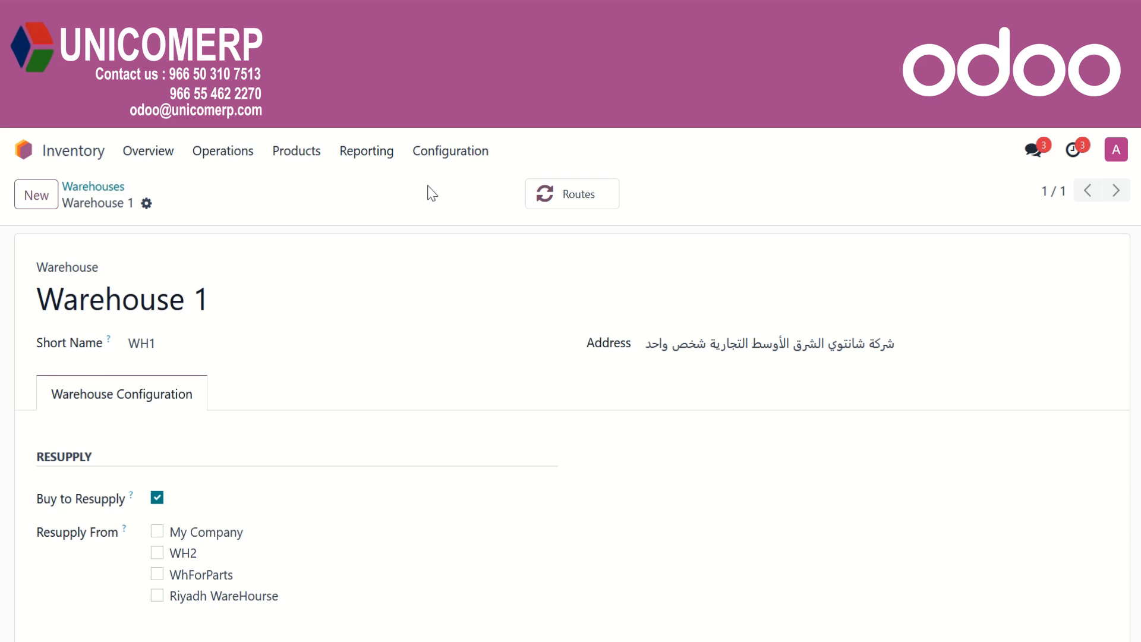
Step: Start a new location record from the locations list and name it Location1
left_click(449, 155)
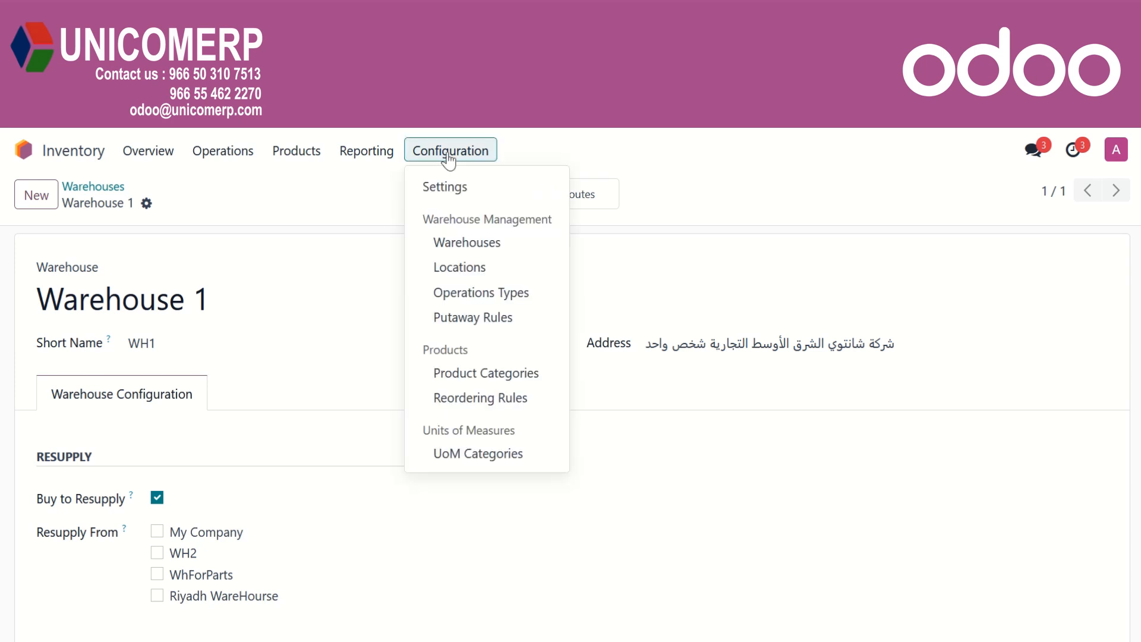
left_click(455, 273)
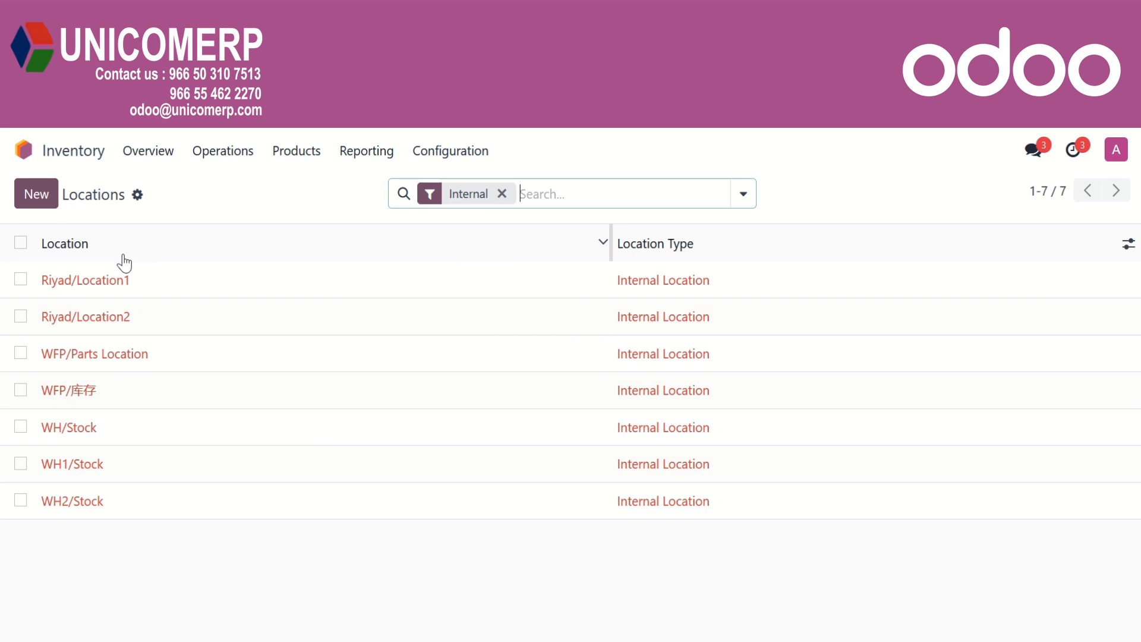
left_click(49, 202)
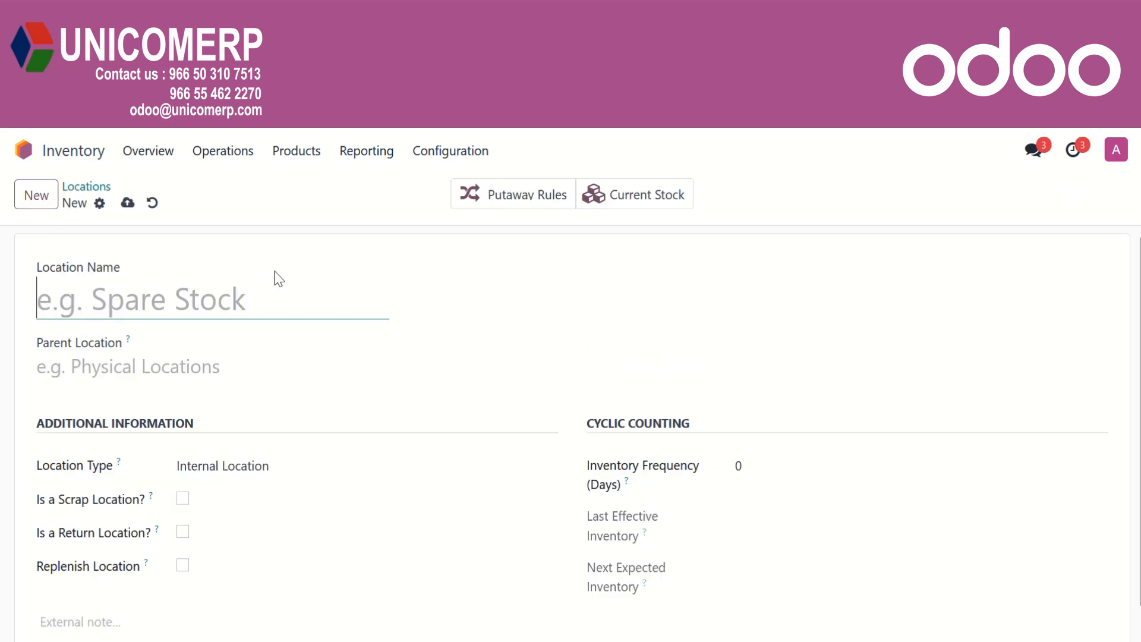
type("Loc")
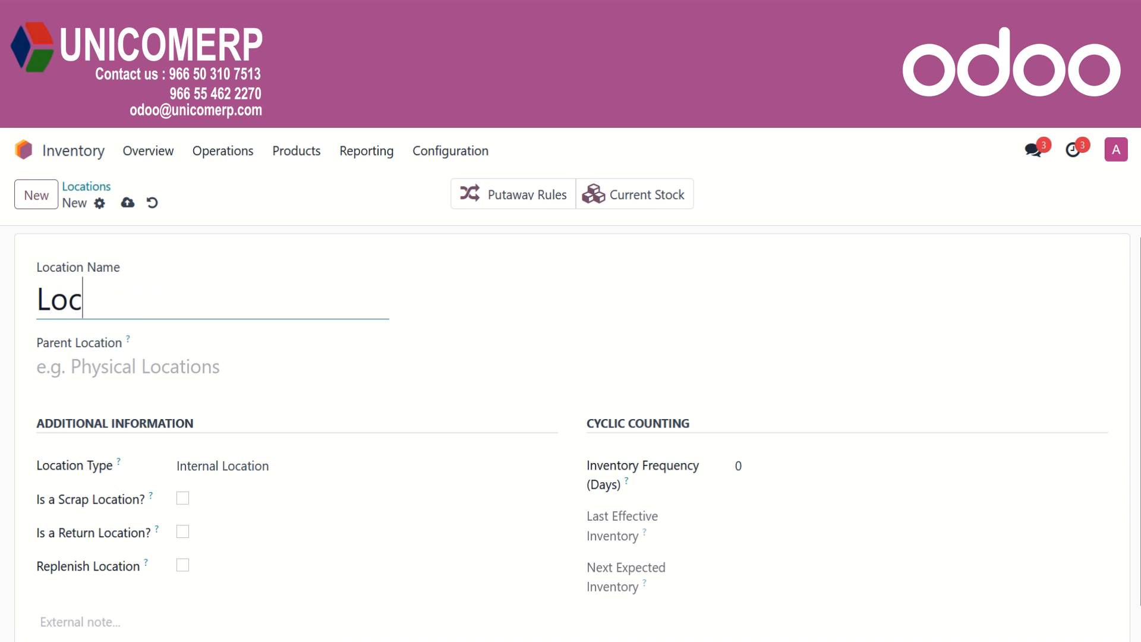
type("ation1")
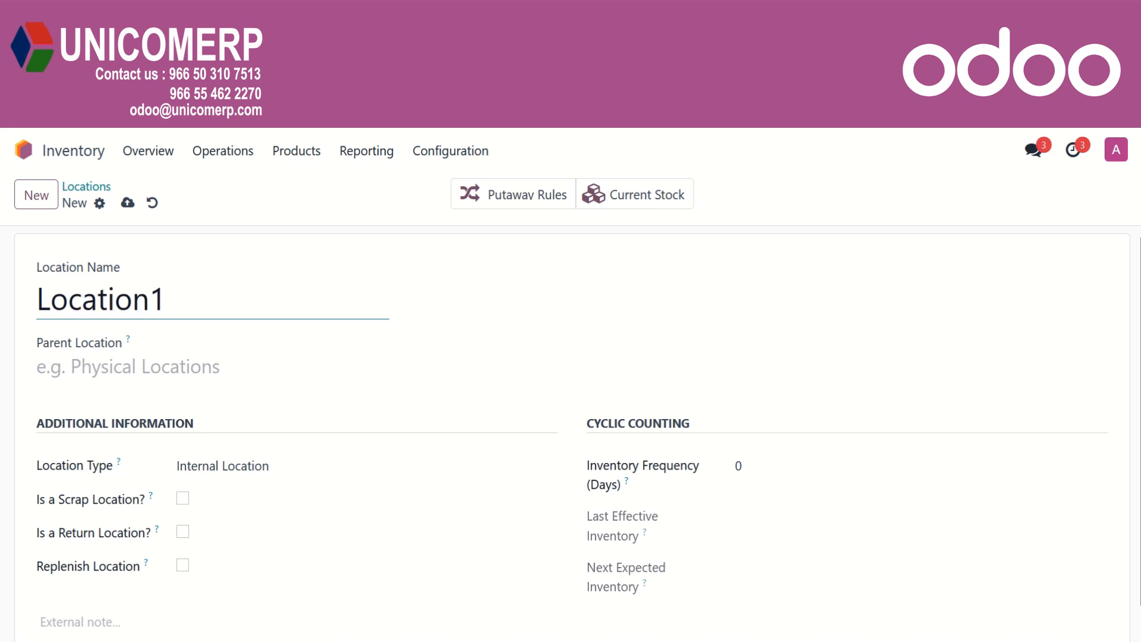
Step: Set the location's parent to Riyad, keep its type as Internal Location, and save the record
left_click(263, 374)
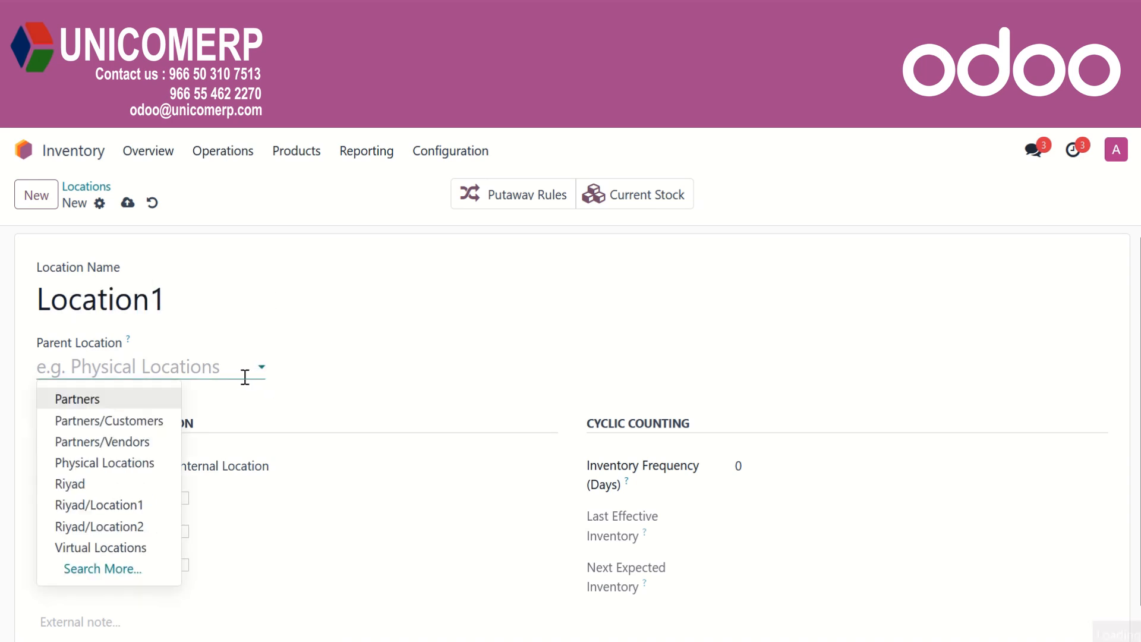
left_click(72, 482)
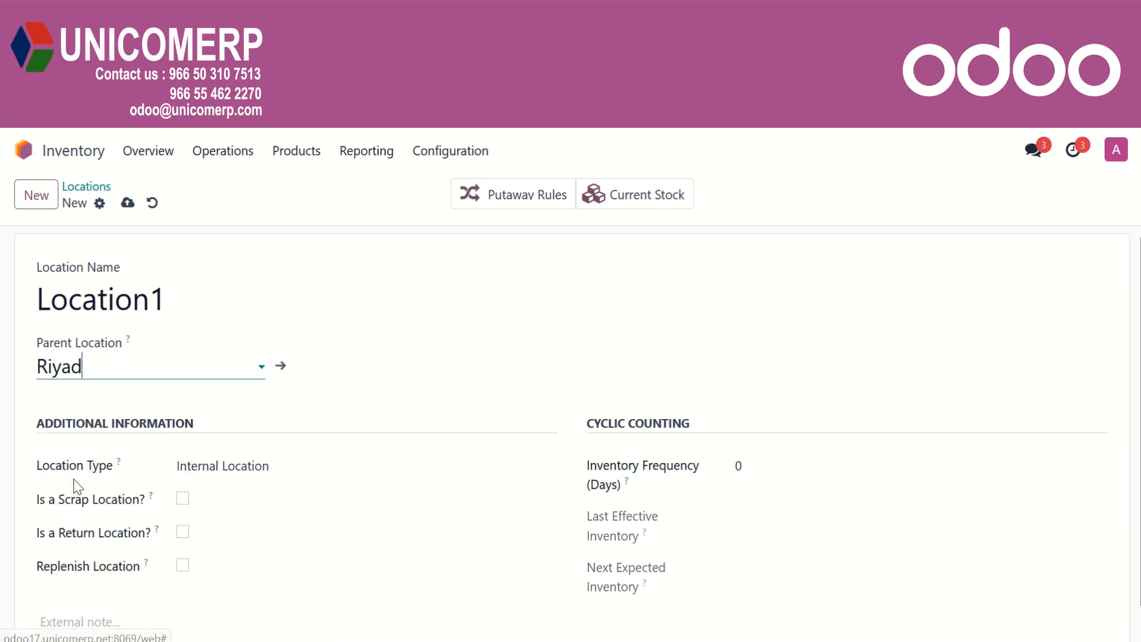
left_click(260, 473)
left_click(273, 340)
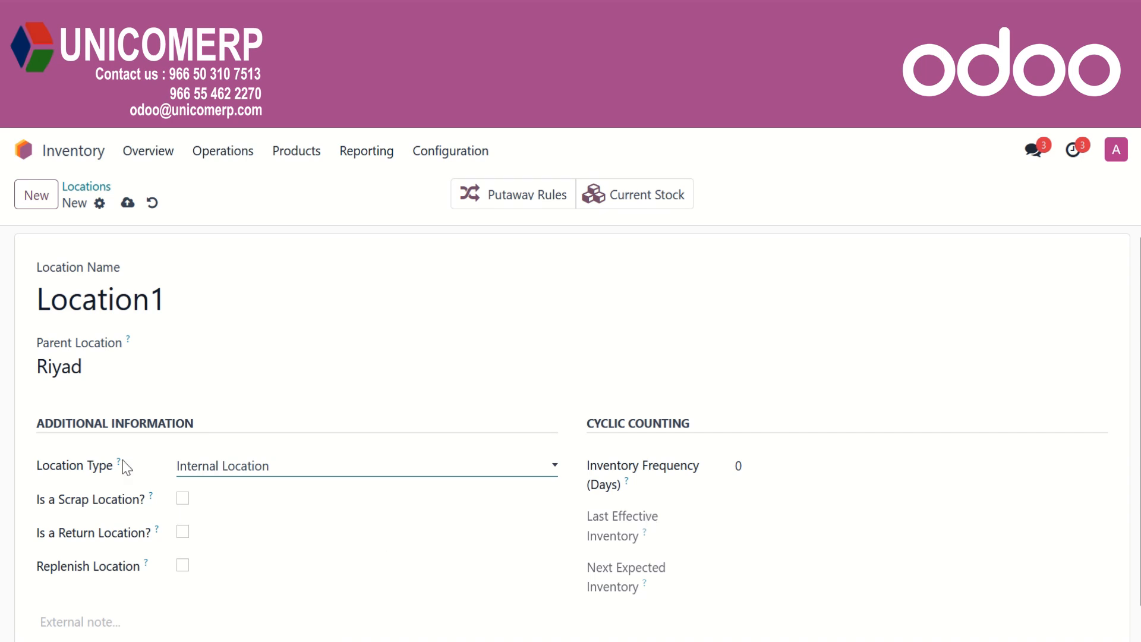
left_click(127, 204)
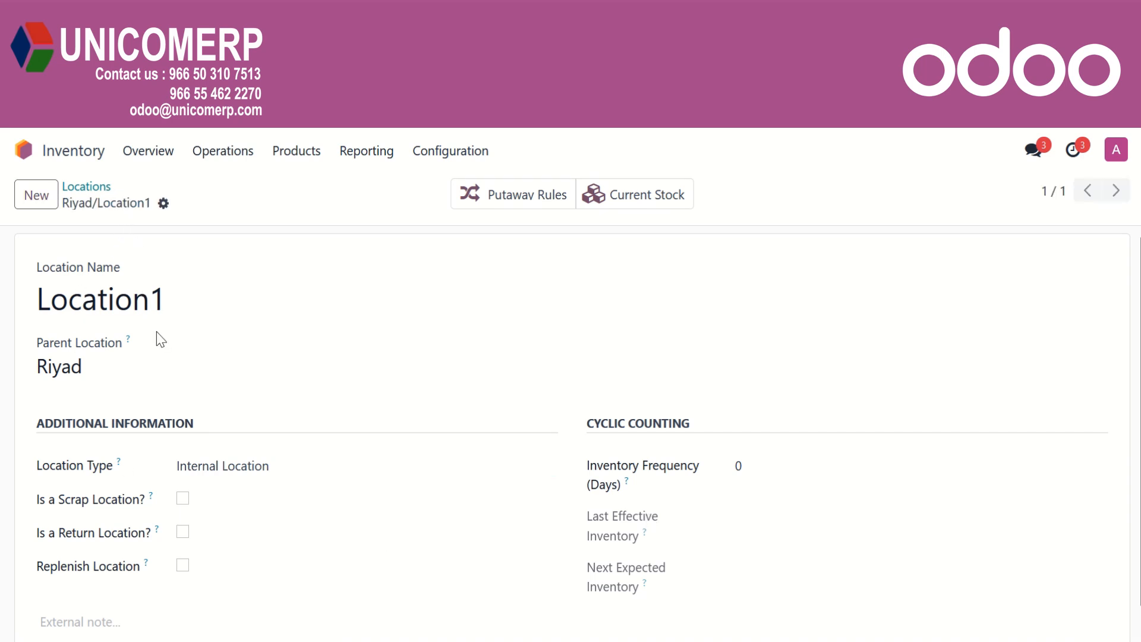